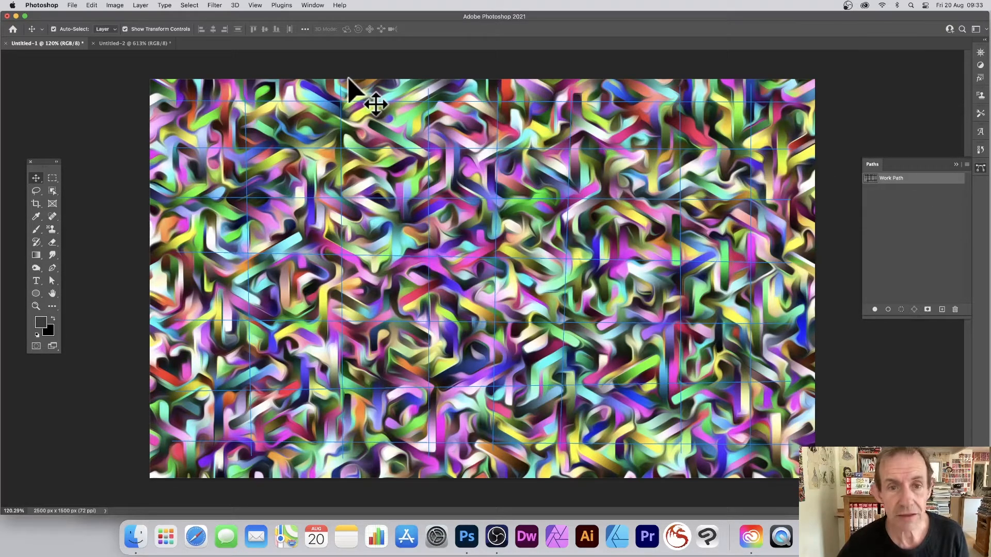
Step: Fill the Untitled-2 document from top to bottom with a linear black-to-white gradient using the Gradient tool
left_click(146, 43)
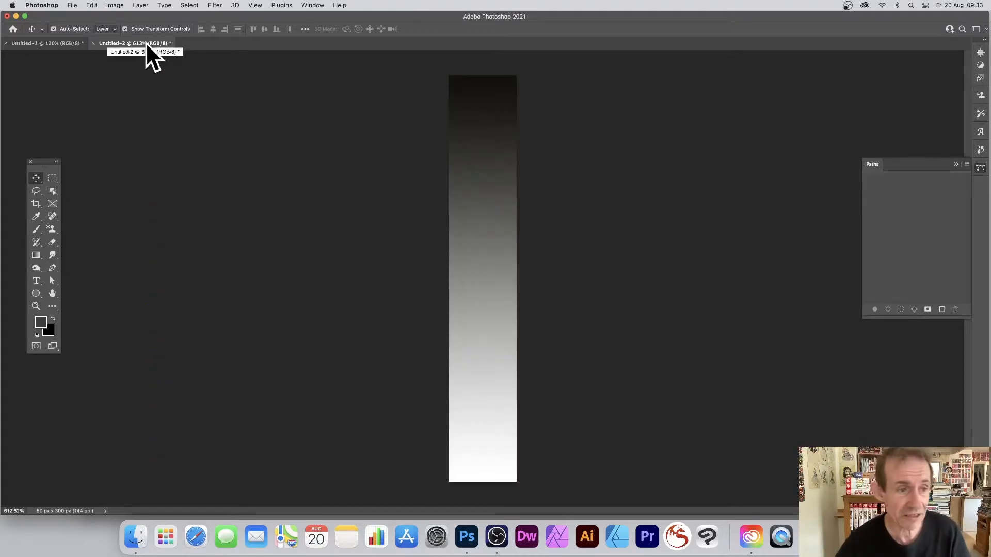
left_click(35, 256)
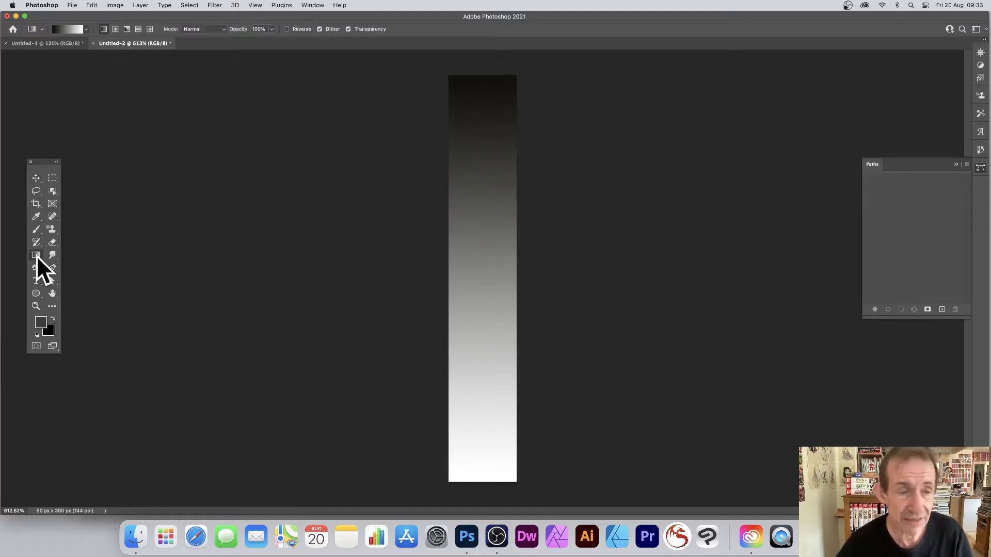
left_click(85, 30)
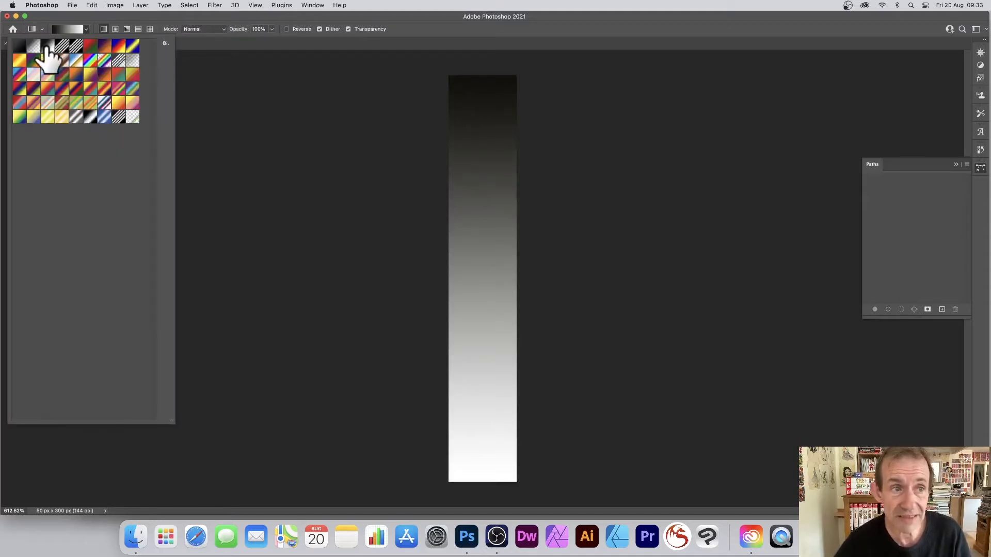
left_click(179, 36)
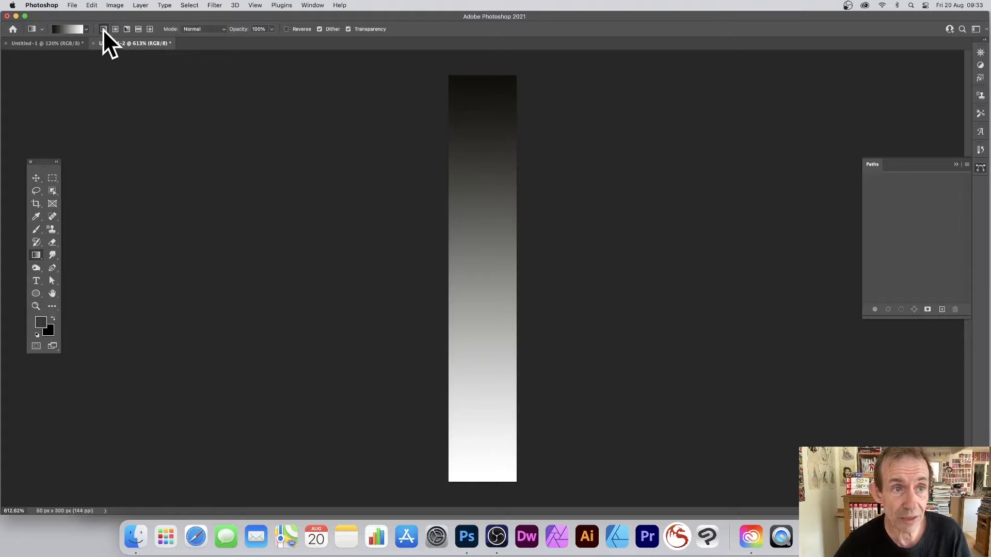
left_click_drag(488, 73, 480, 467)
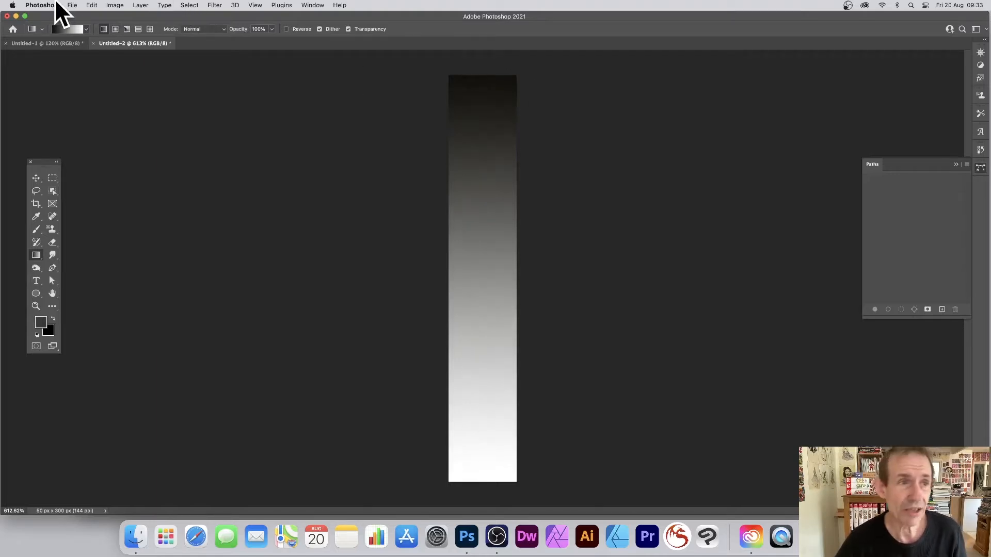
Step: Define the gradient strip as a new pattern, keeping the suggested name
left_click(93, 3)
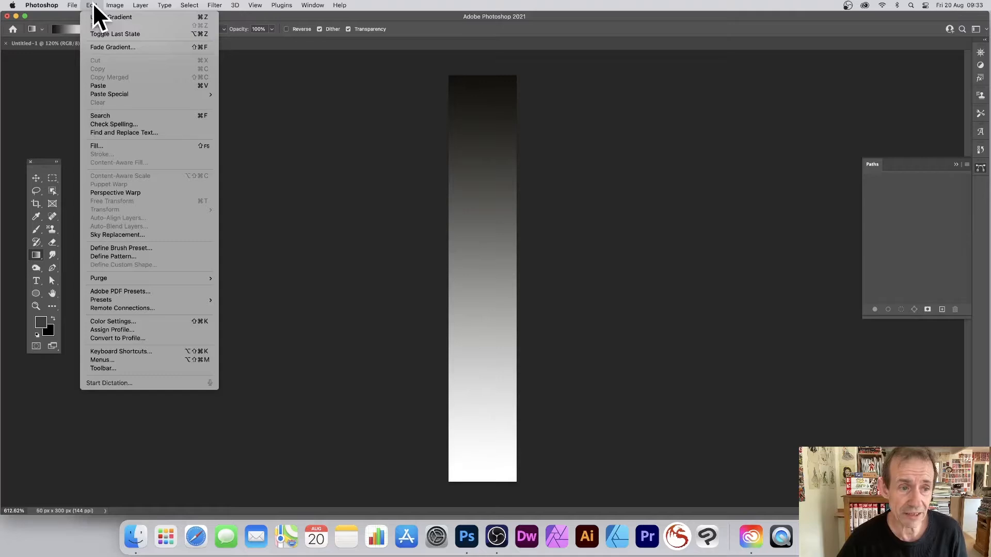
left_click(112, 256)
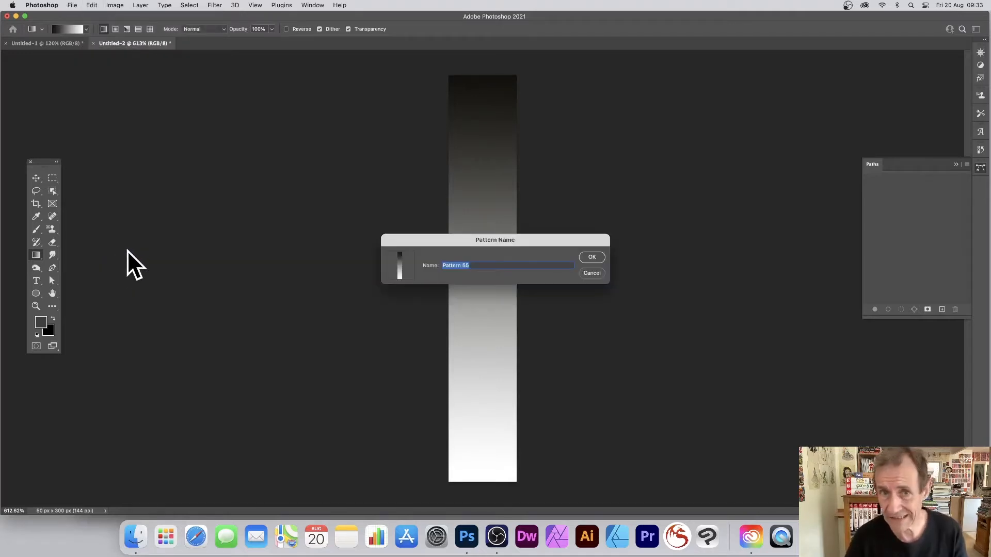
left_click(592, 258)
Step: Switch to the Untitled-1 document and undo all its effects, stroke patterns and paths back to the blank white canvas
left_click(52, 42)
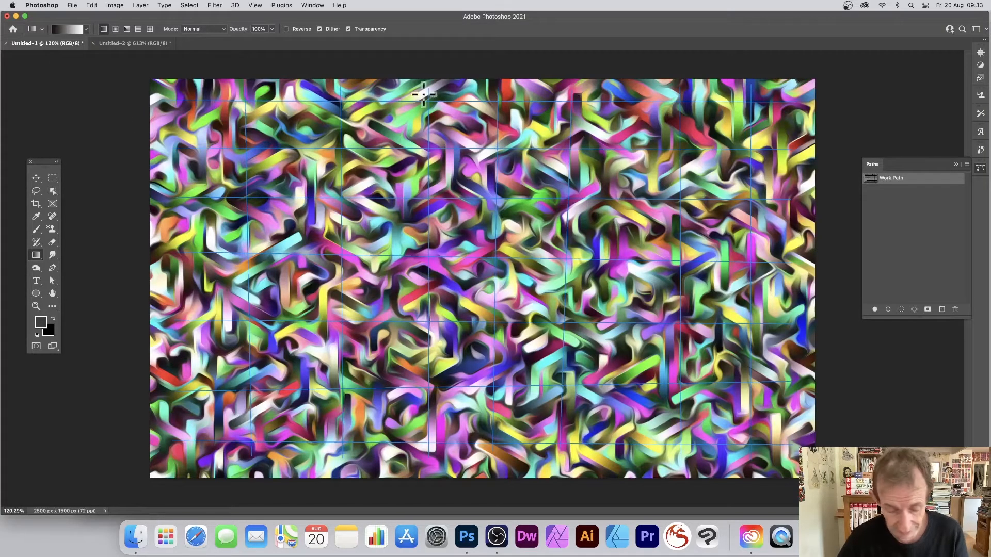
key("super+z")
key("super+z")
key("super+z")
key("super+z")
key("super+z")
key("super+z")
key("super+z")
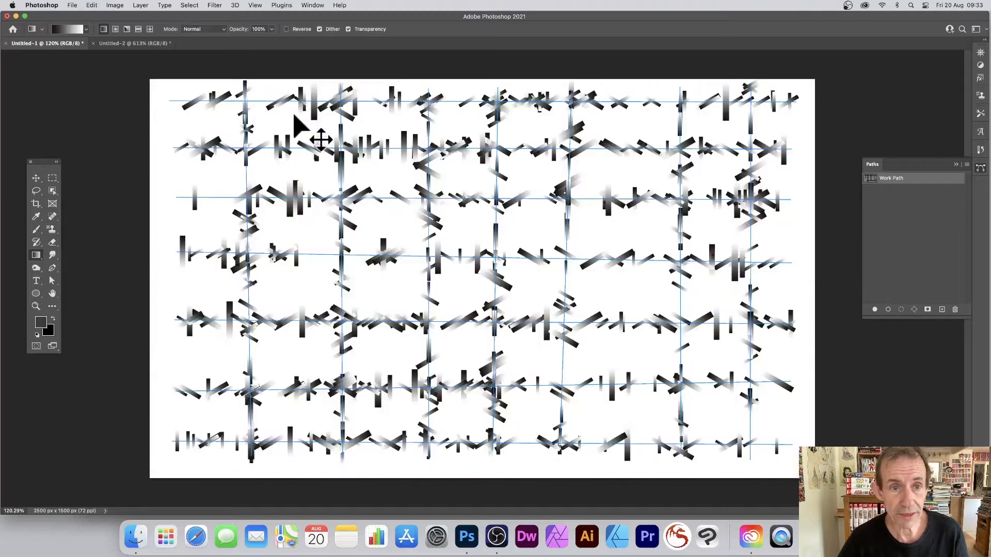
key("super+z")
key("super+z")
key("super+z")
key("super+z")
key("super+z")
key("super+z")
key("super+z")
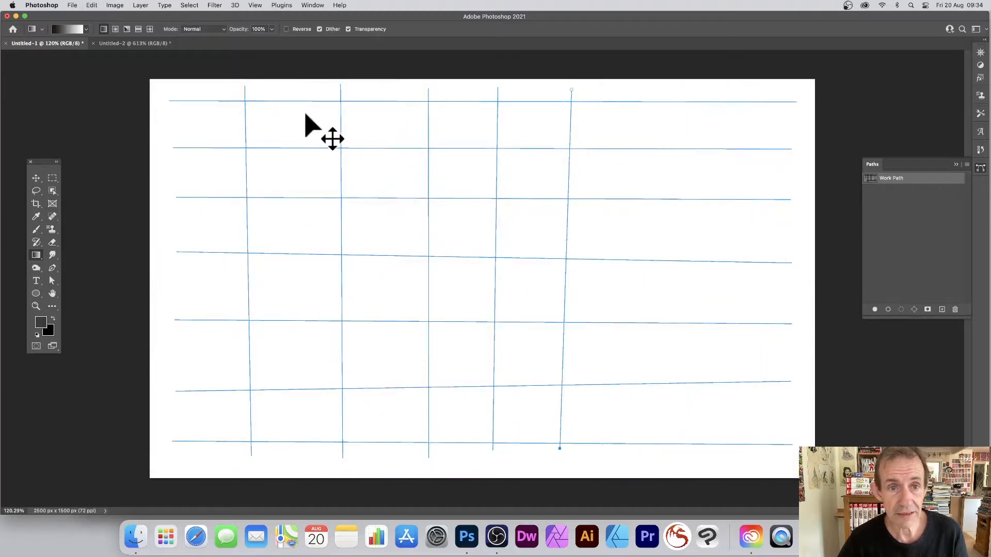
key("super+z")
key("super+z")
key("super+z")
key("super+z")
key("super+z")
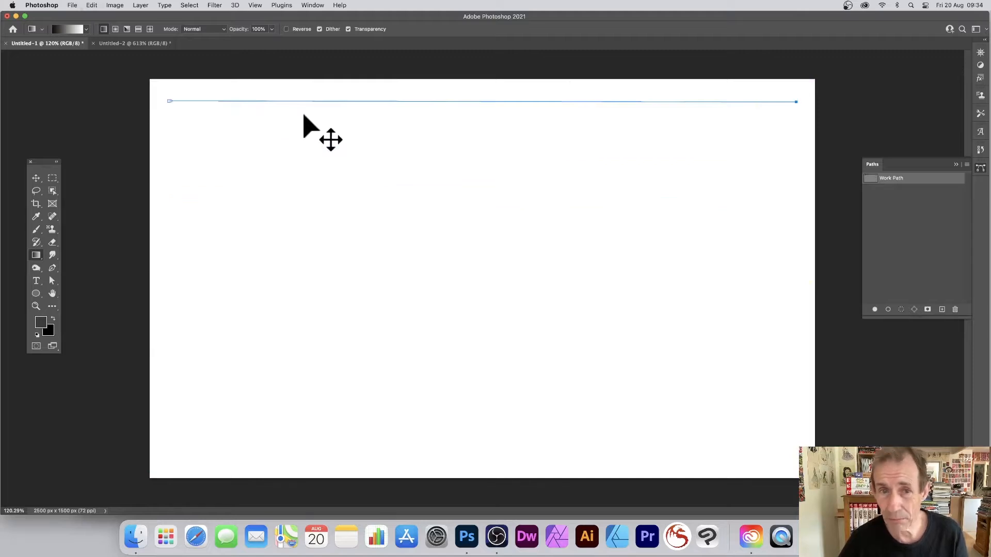
key("super+z")
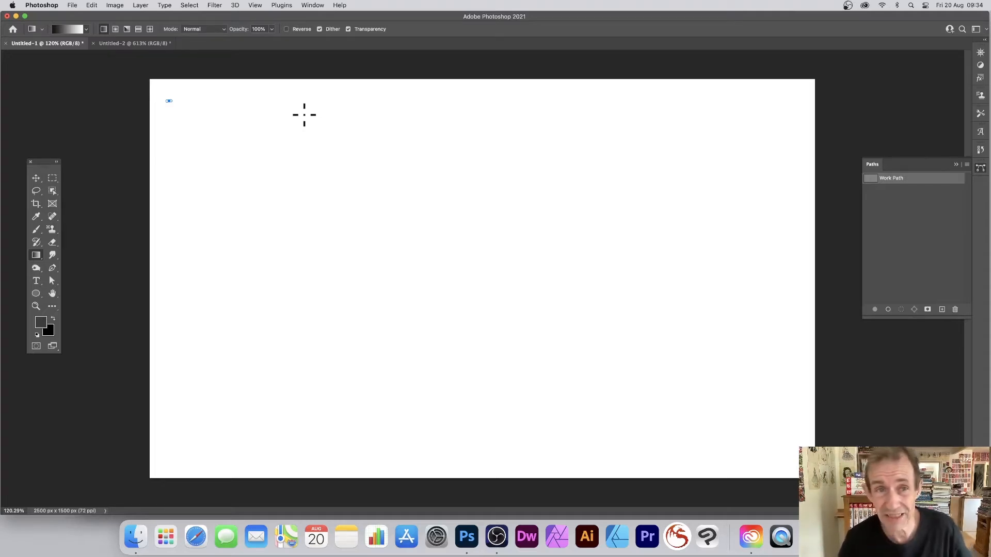
key("super+z")
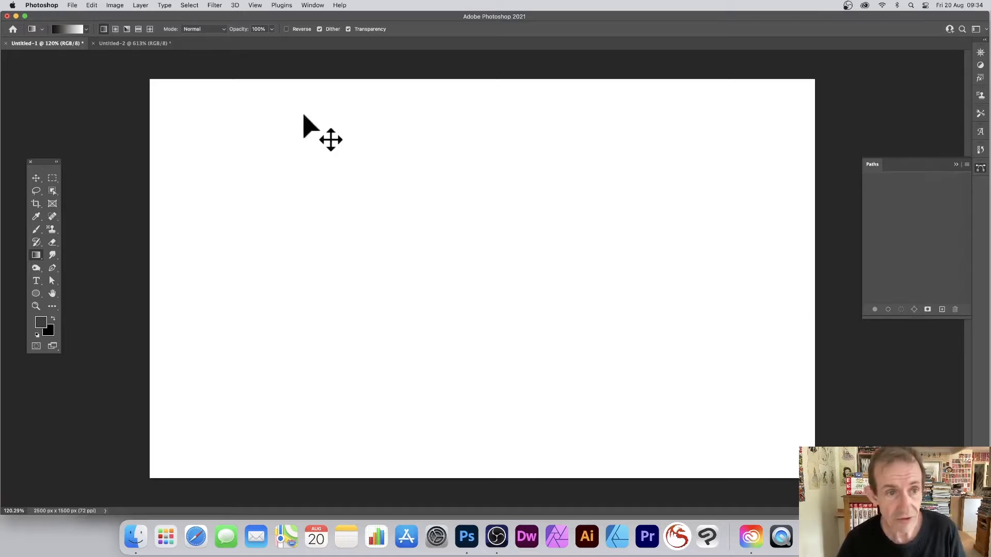
Step: Using the Pen tool in Path mode, draw a nearly horizontal open path line across the canvas near its upper edge
left_click(53, 267)
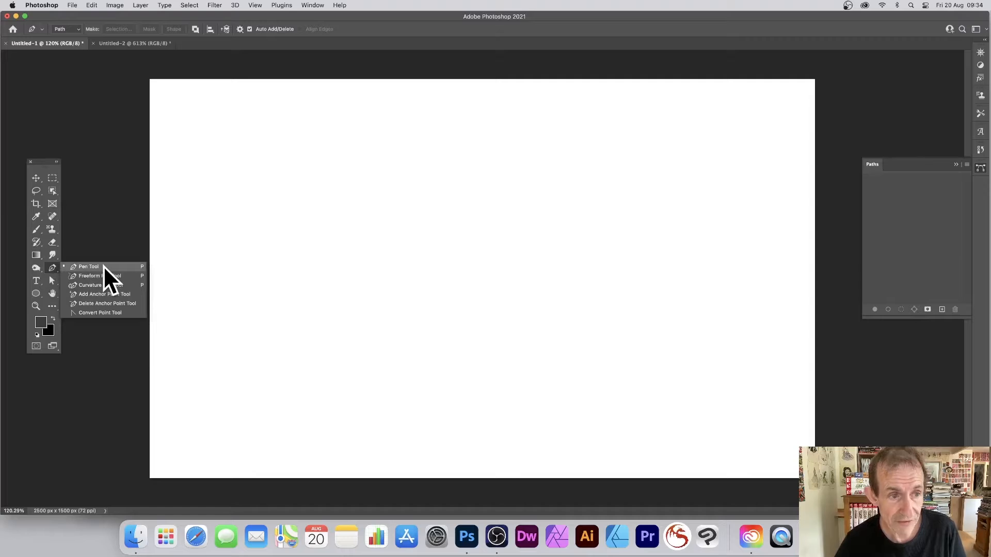
left_click(103, 265)
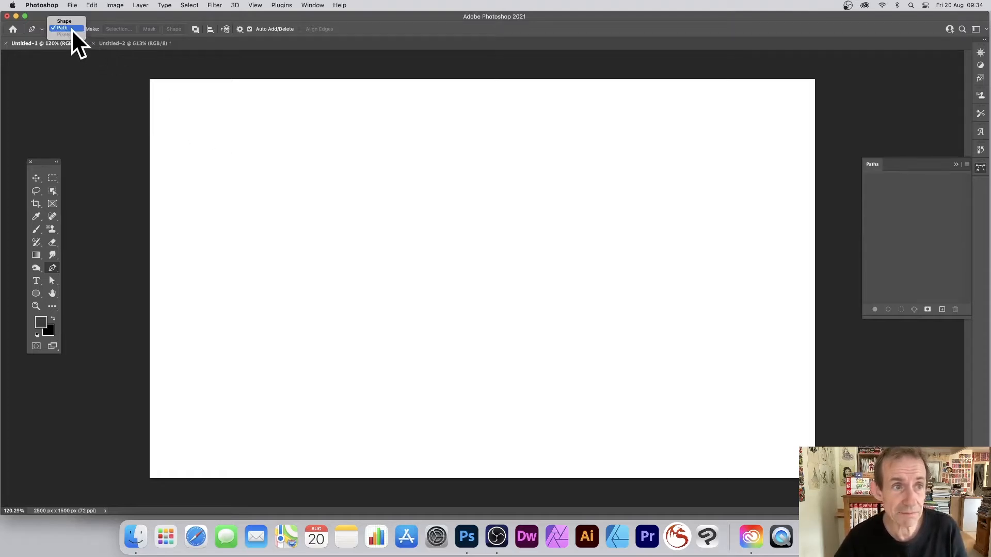
left_click(70, 29)
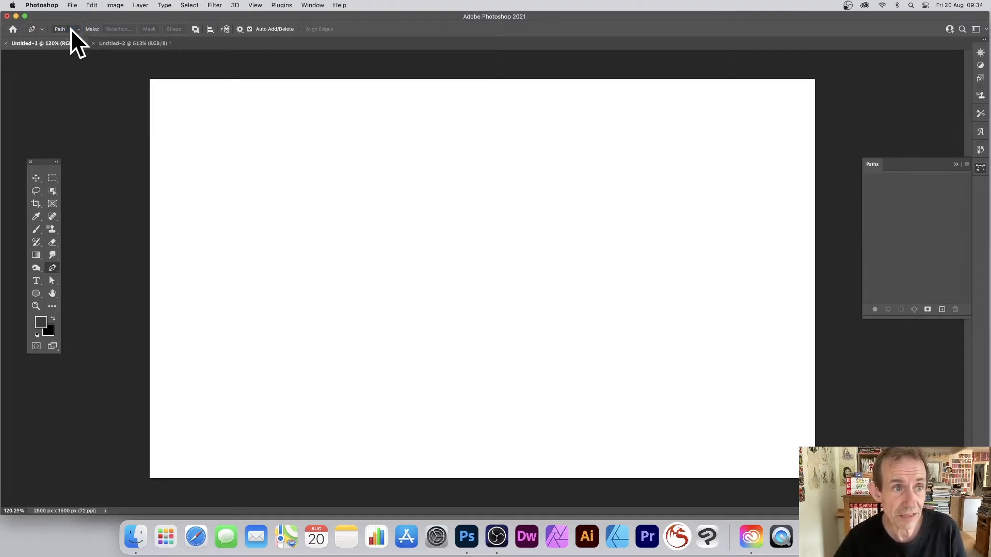
left_click(179, 100)
left_click(786, 108)
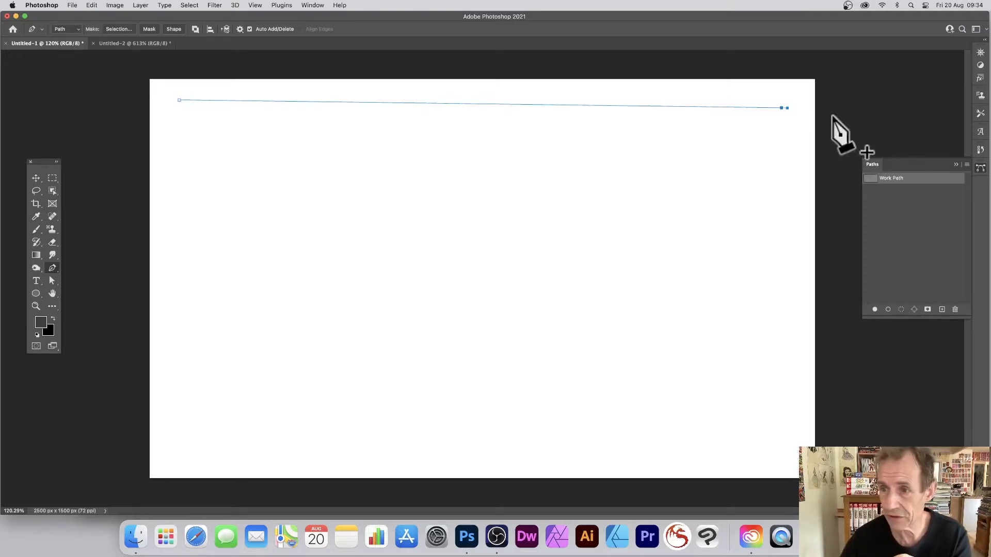
left_click(315, 5)
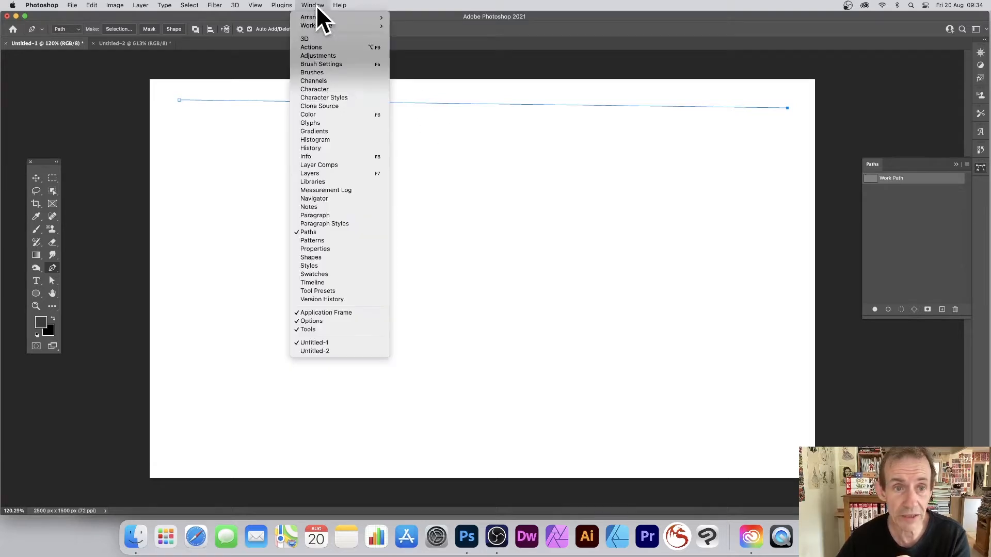
left_click(644, 28)
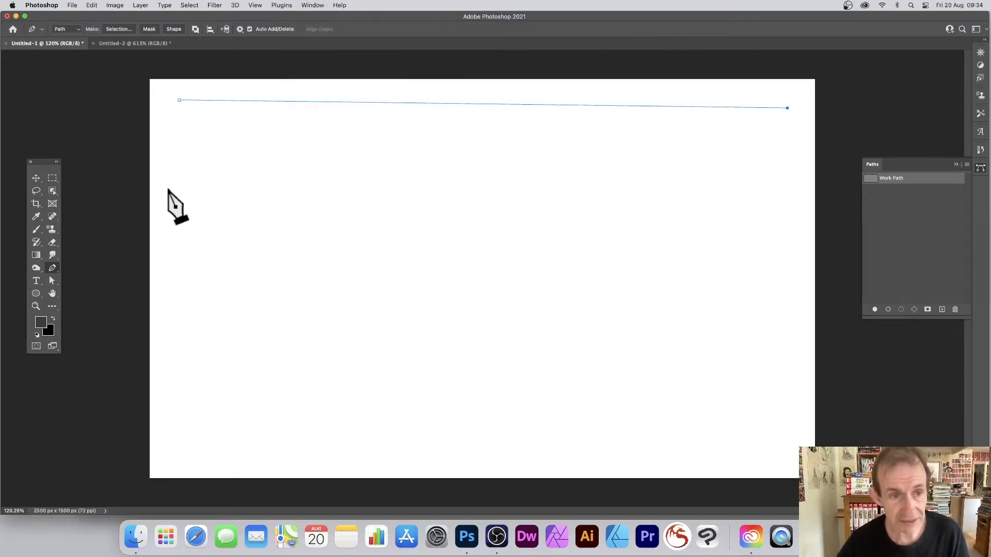
key("Escape")
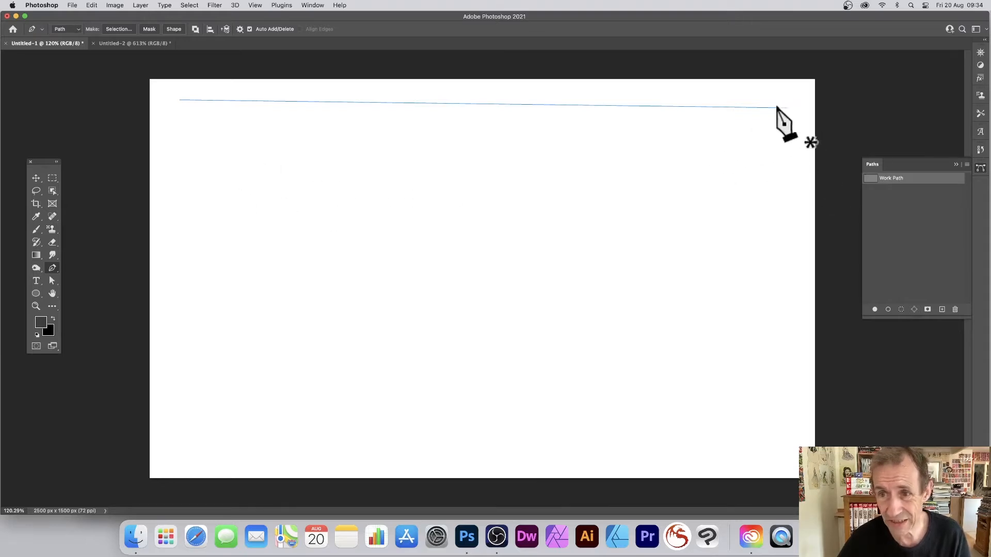
Step: Draw two more separate horizontal path lines across the canvas, evenly spaced below the first one
left_click(178, 164)
left_click(784, 169)
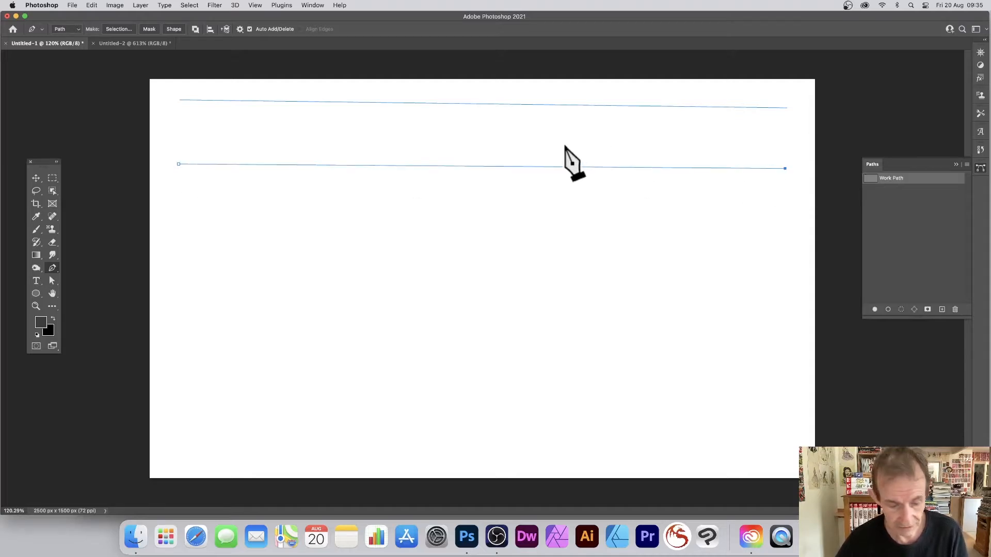
key("Escape")
left_click(179, 226)
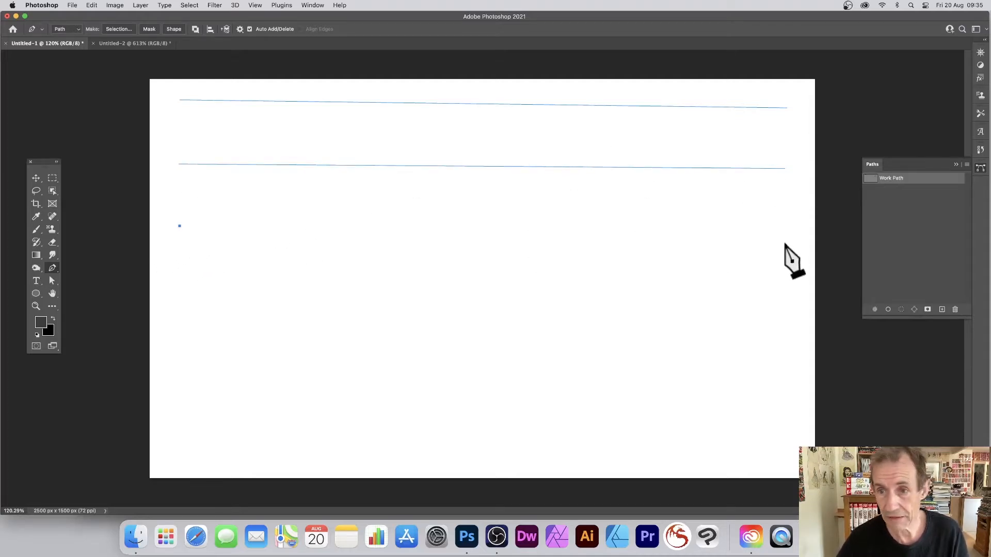
left_click_drag(772, 234, 788, 235)
key("Escape")
Step: Draw three further separate horizontal path lines across the lower half of the canvas with the same spacing, making six rows
left_click(183, 290)
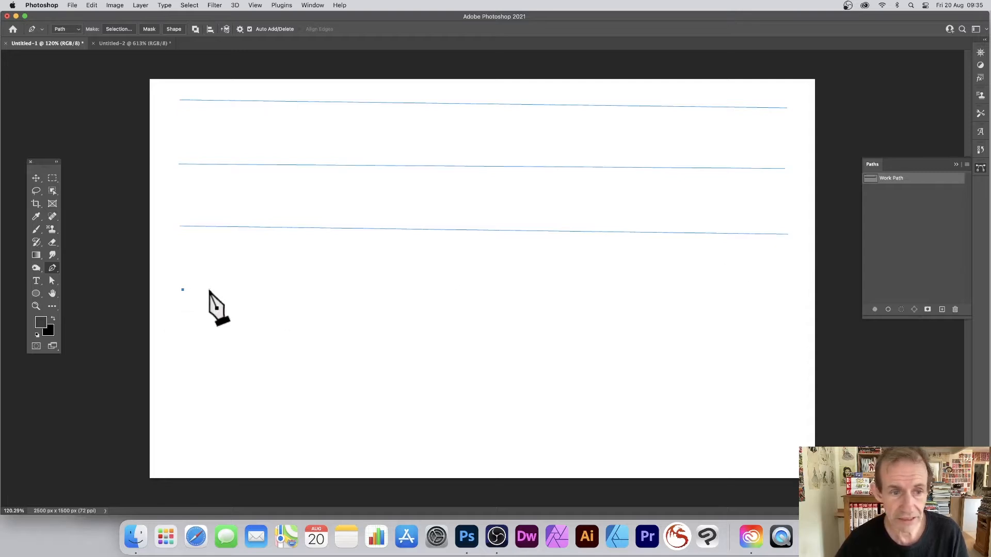
left_click(782, 298)
key("Escape")
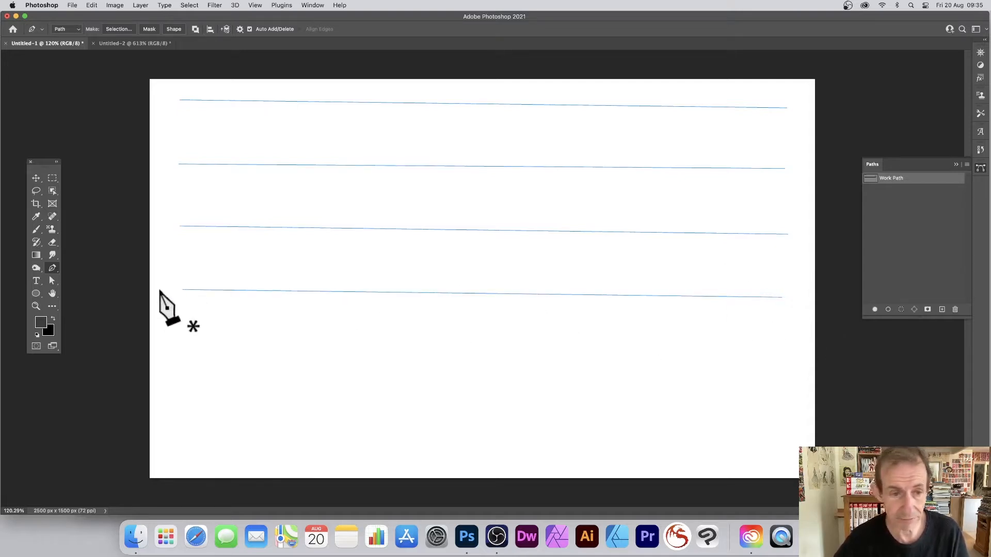
left_click(177, 355)
left_click(786, 361)
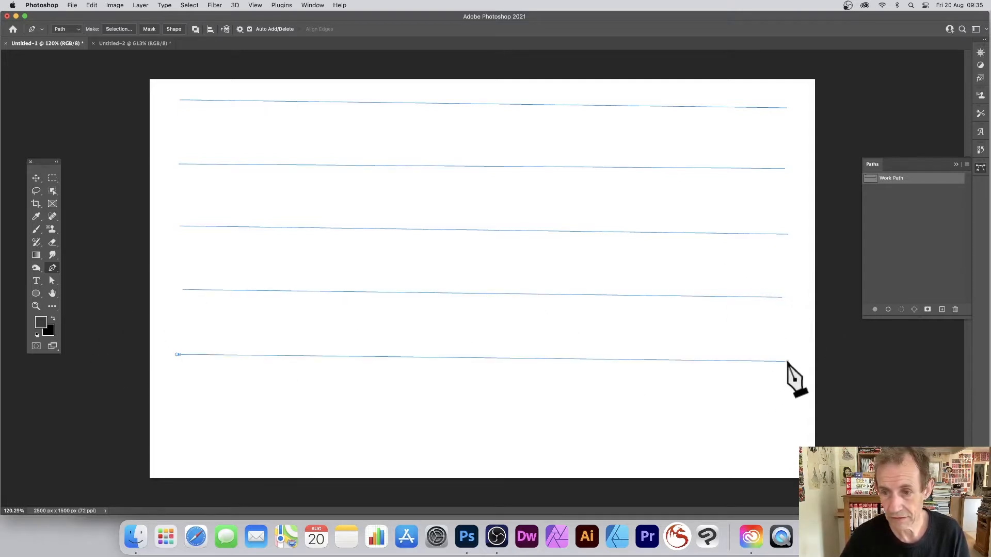
key("Escape")
left_click(183, 415)
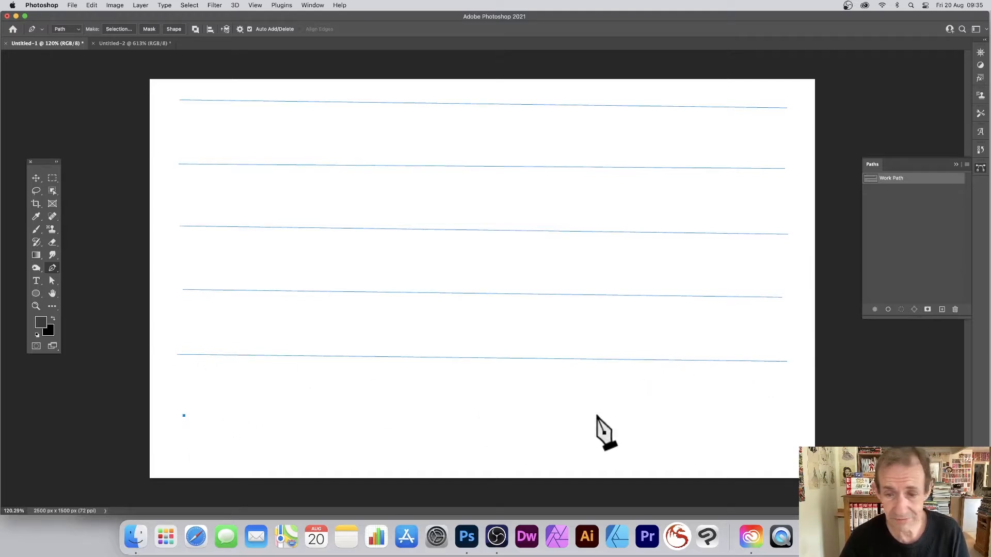
left_click(782, 417)
key("Escape")
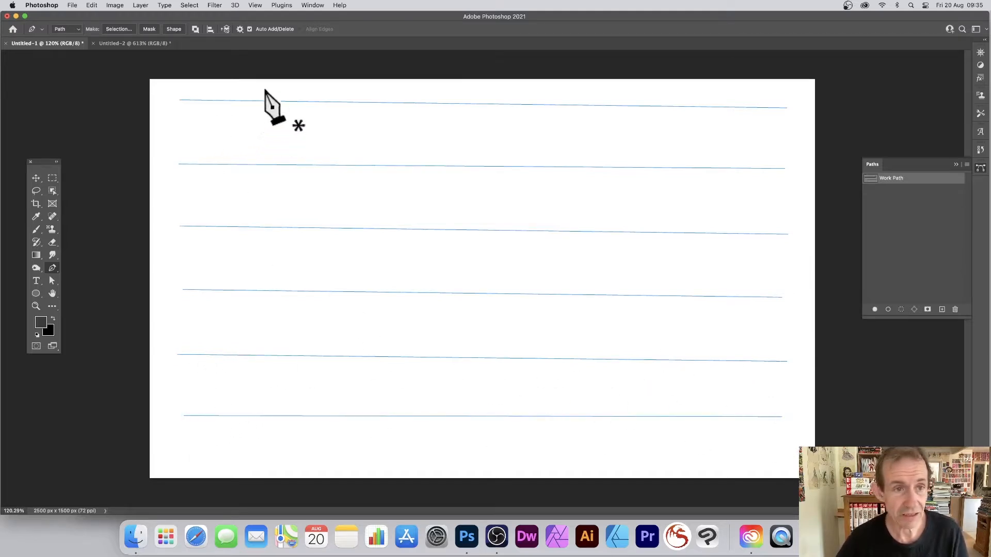
Step: Draw two separate vertical path lines crossing all six rows, one near the rows' left ends and one about 100 screen pixels further right
left_click(191, 86)
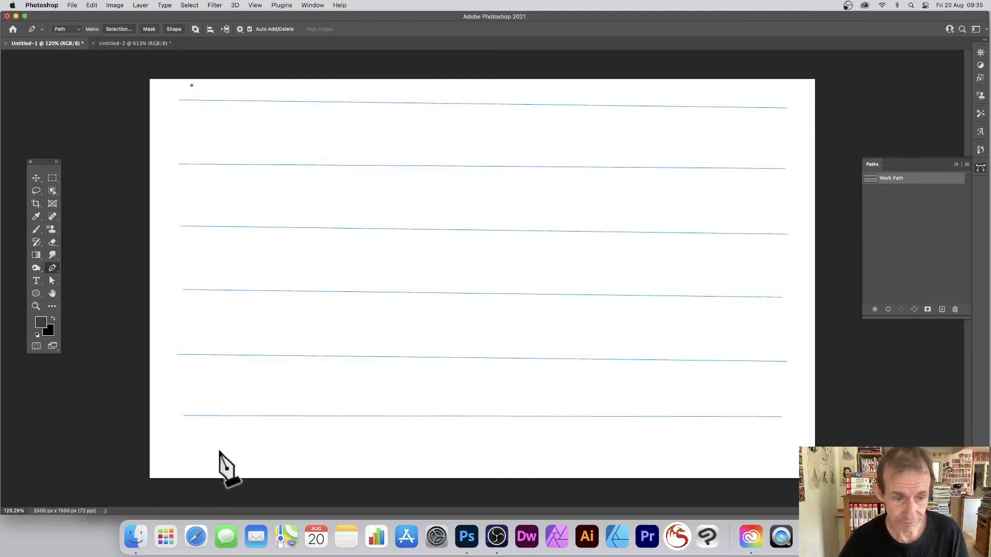
left_click(195, 457)
key("Escape")
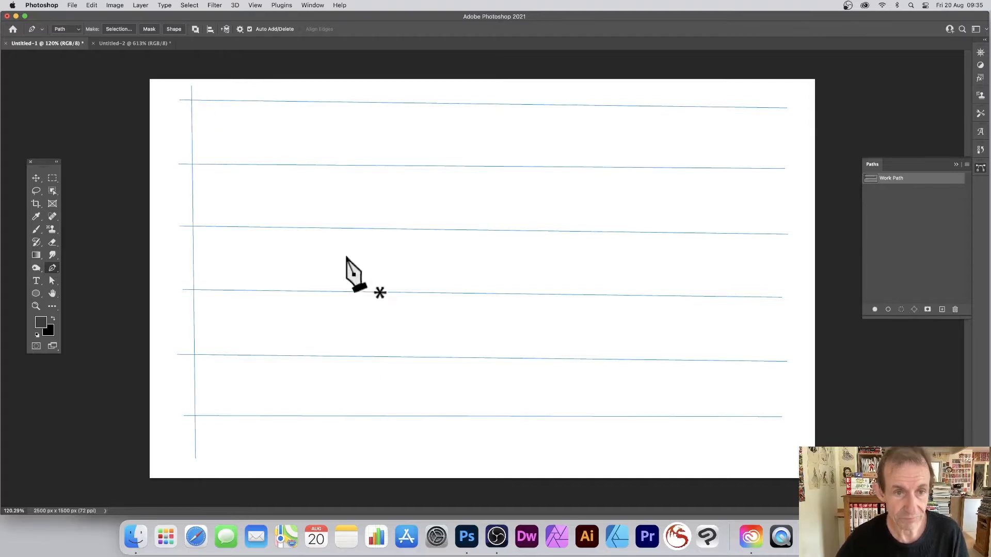
left_click(286, 87)
left_click(295, 454)
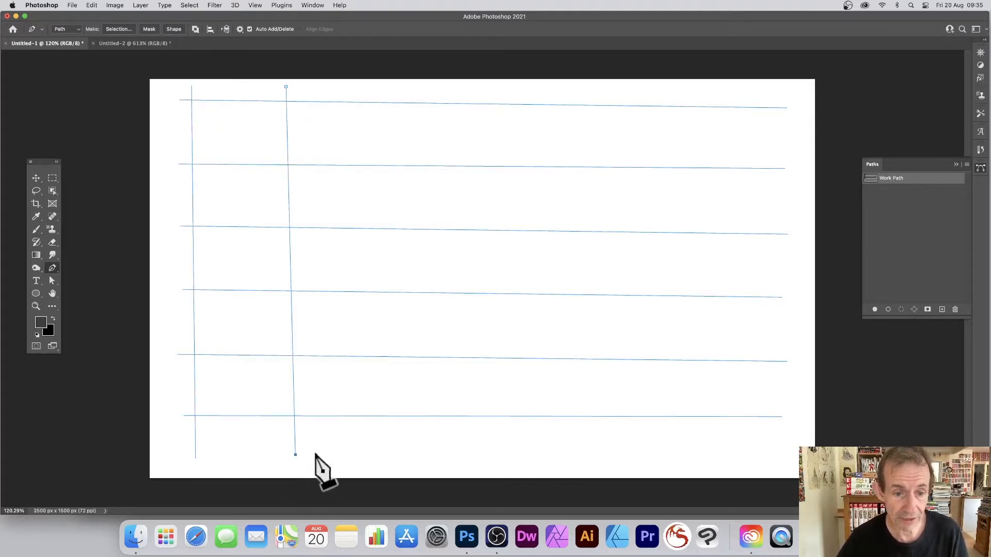
key("Escape")
Step: Draw a third and a fourth vertical path line through all rows, continuing the column spacing up to the canvas's middle
left_click(381, 89)
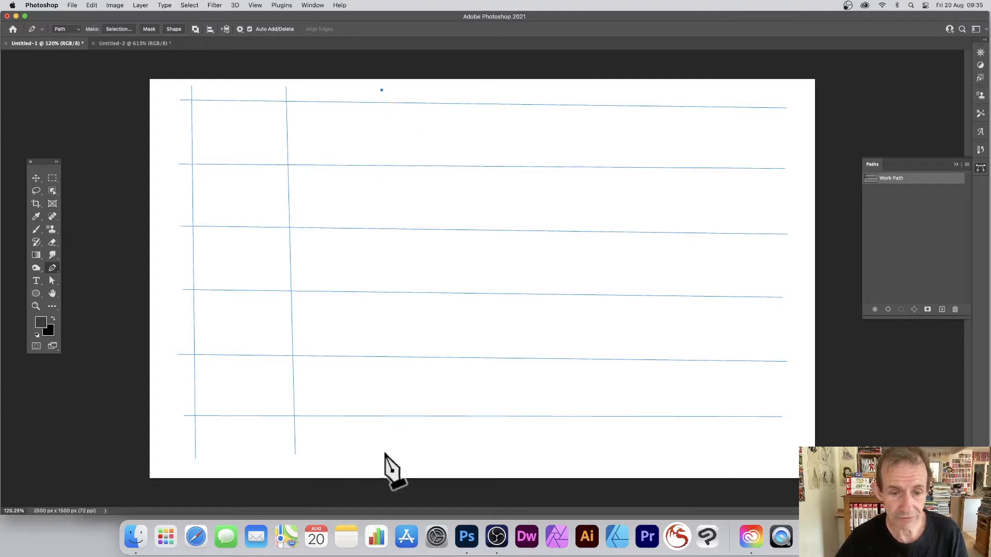
left_click(382, 453)
key("Escape")
left_click(474, 90)
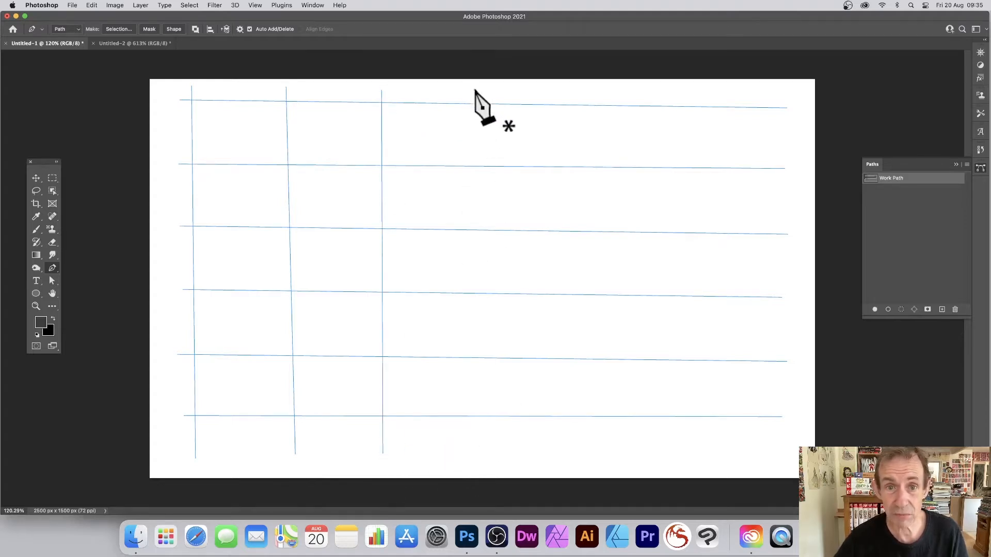
left_click(474, 454)
key("Escape")
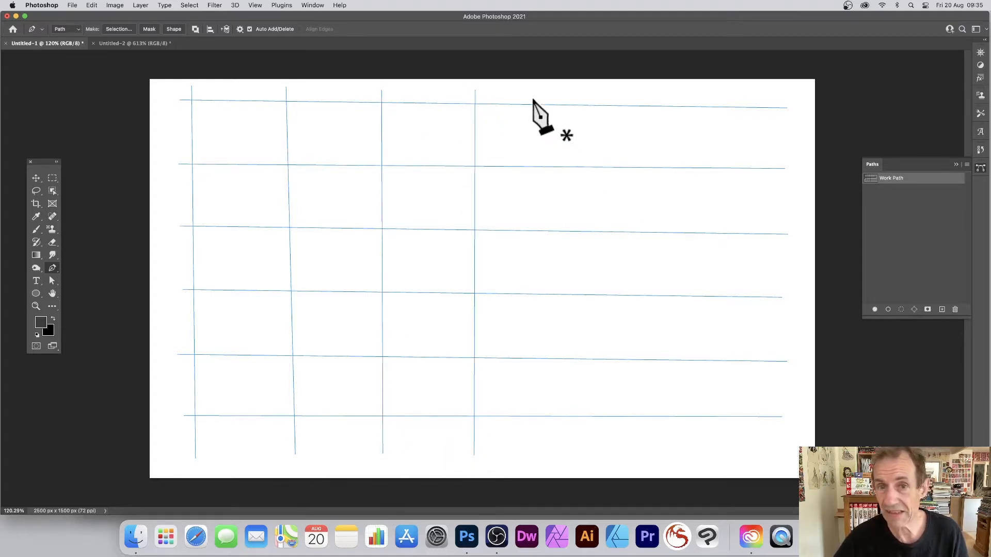
Step: Draw a fifth and a sixth vertical path line through all six rows, continuing the column spacing beyond the canvas's middle
left_click(552, 88)
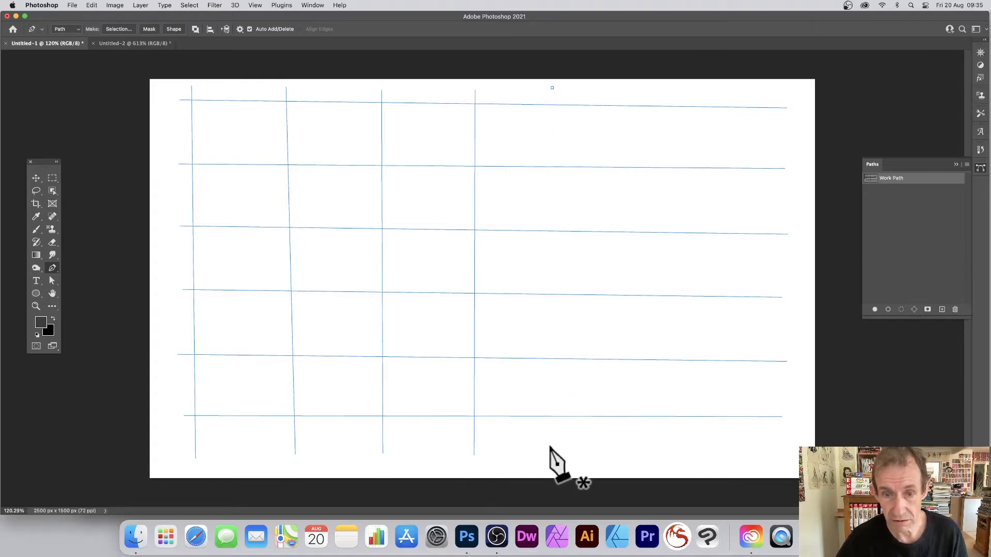
left_click(554, 88)
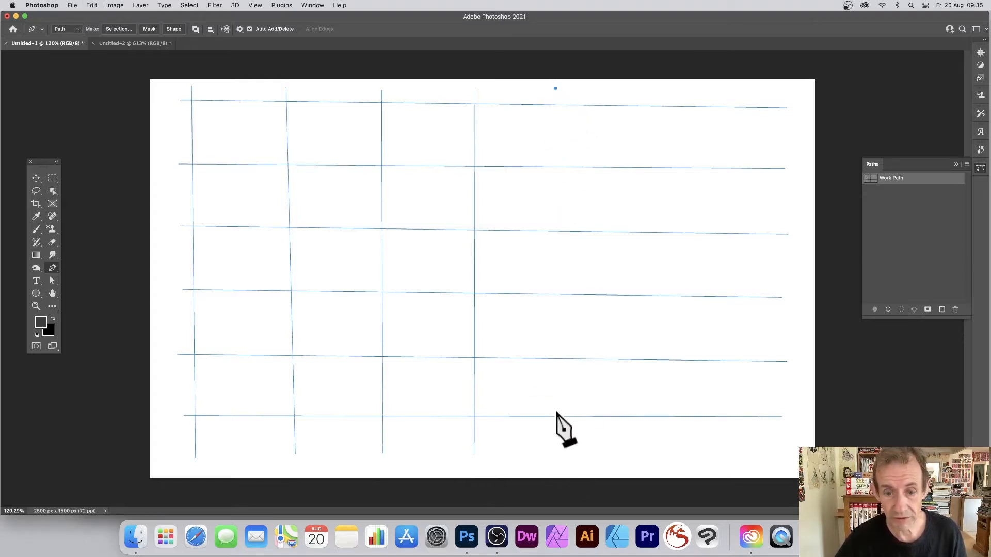
left_click(553, 452)
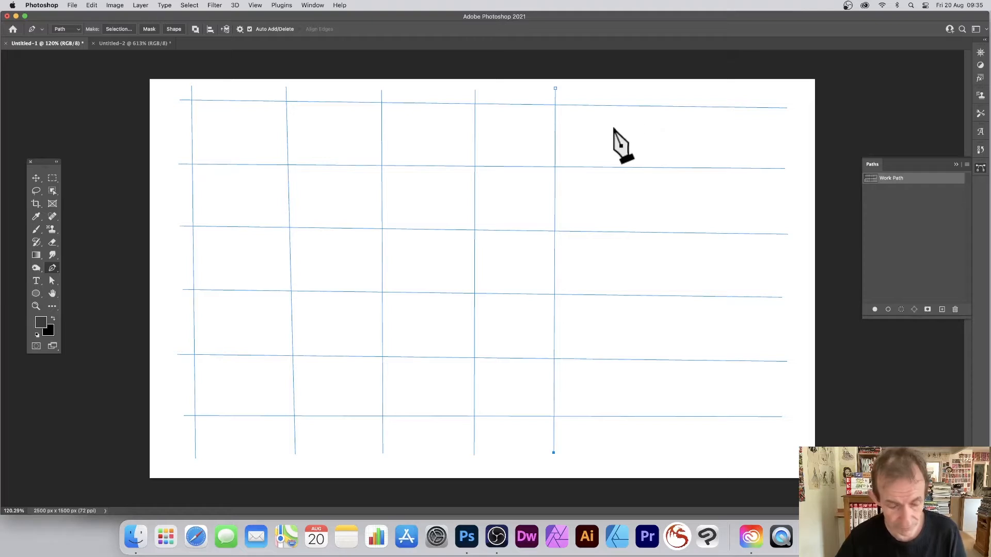
left_click(649, 92)
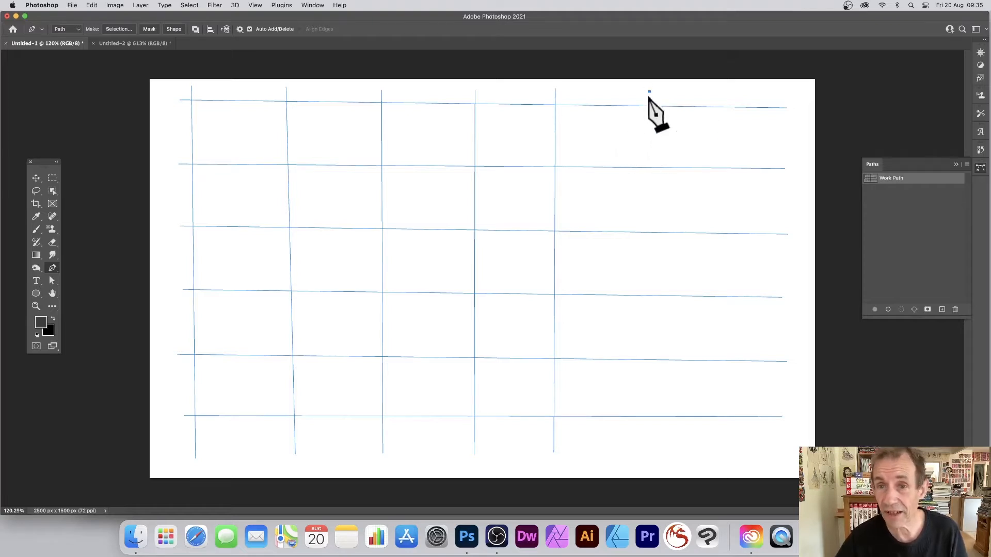
left_click(648, 441)
Step: Draw a seventh and an eighth vertical path line through all rows, placing the last one at the rows' right ends
left_click(732, 95)
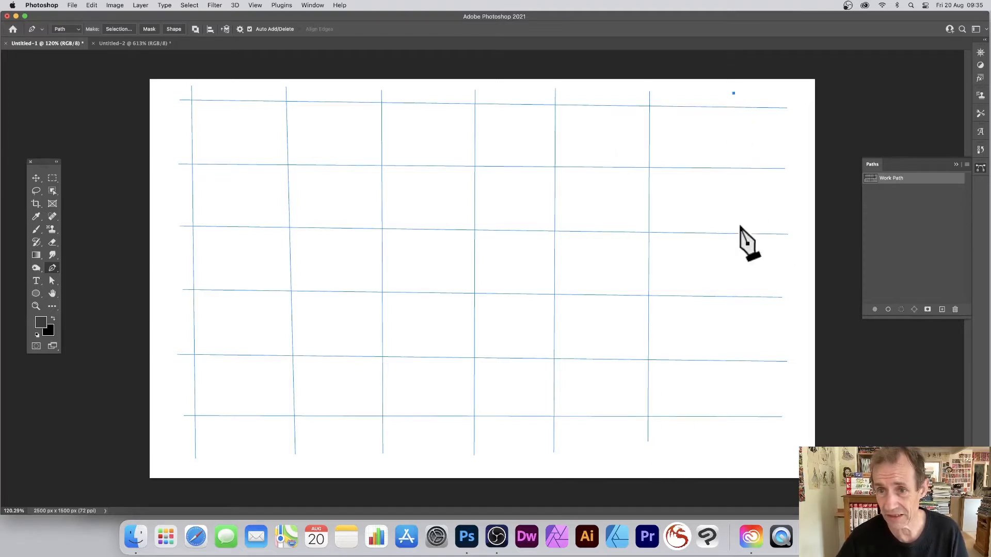
left_click(725, 441)
left_click(788, 95)
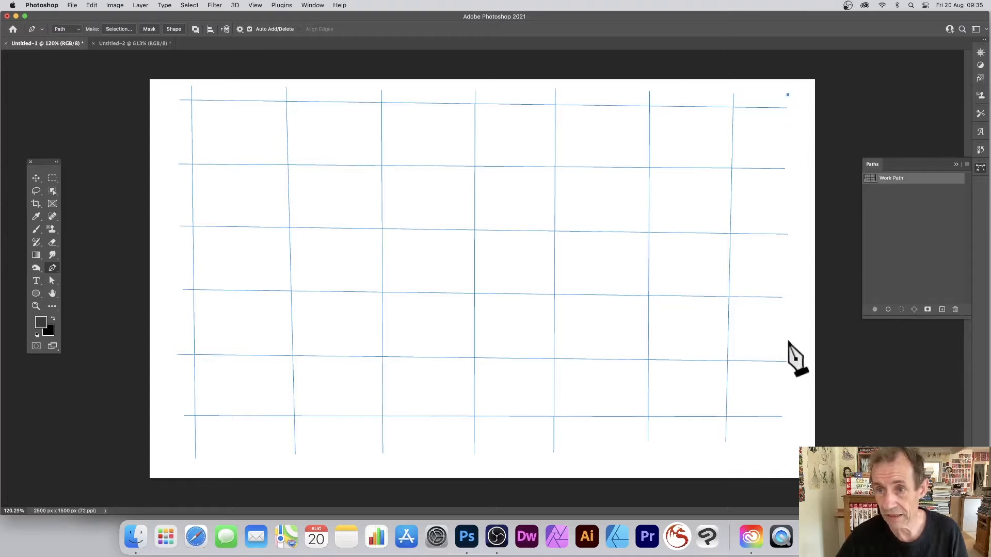
left_click(785, 442)
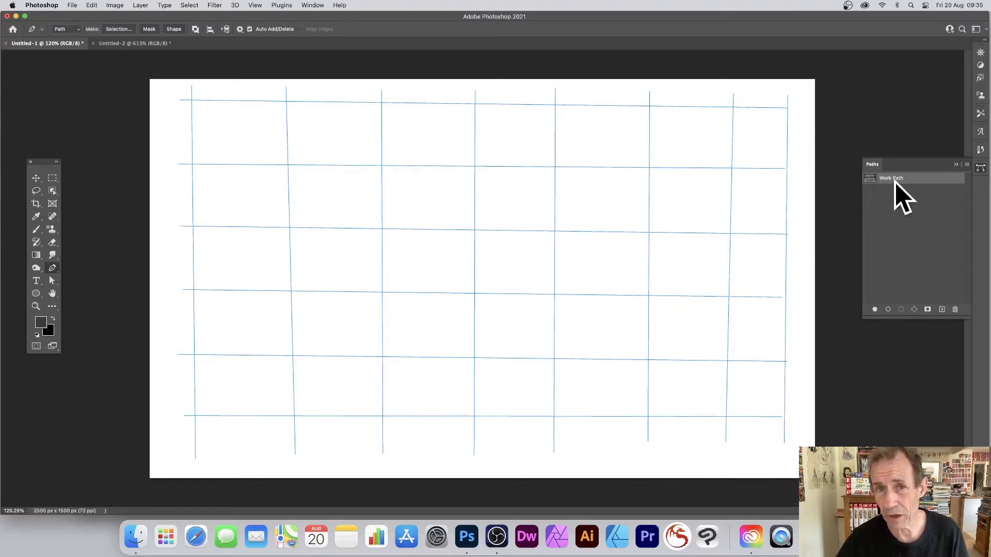
Step: With the work path selected, set up a pattern fill using the newest gradient strip pattern and the Random Fill Division script
left_click(884, 194)
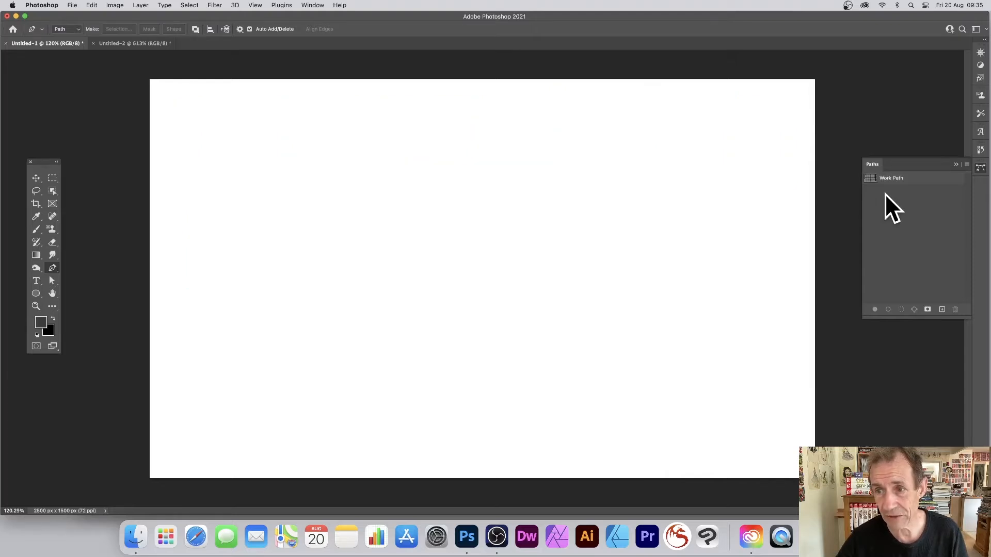
left_click(883, 181)
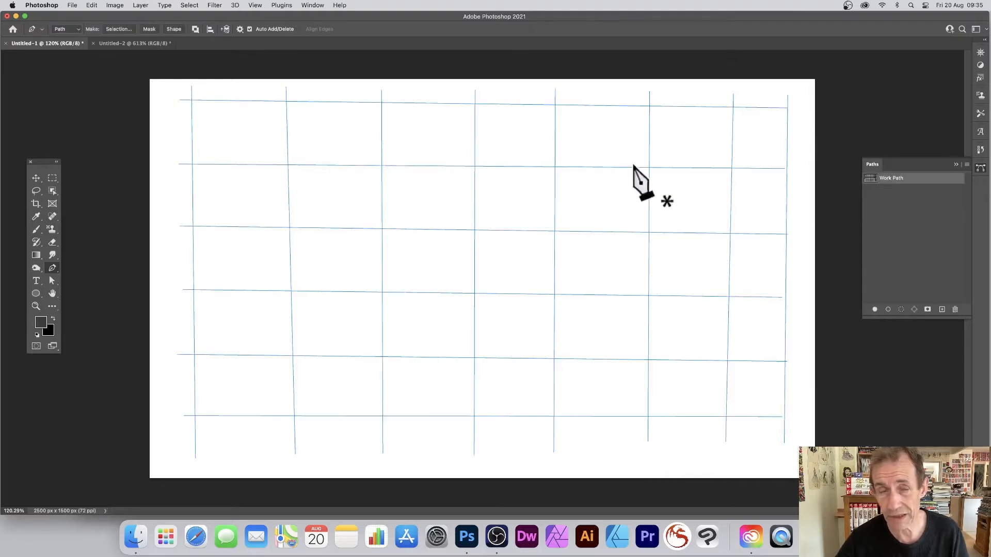
left_click(92, 5)
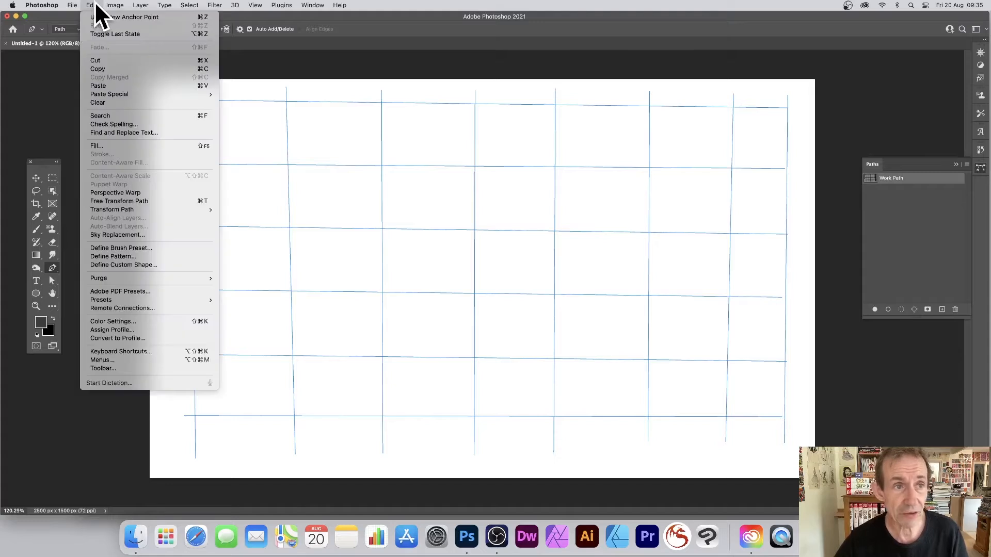
left_click(95, 146)
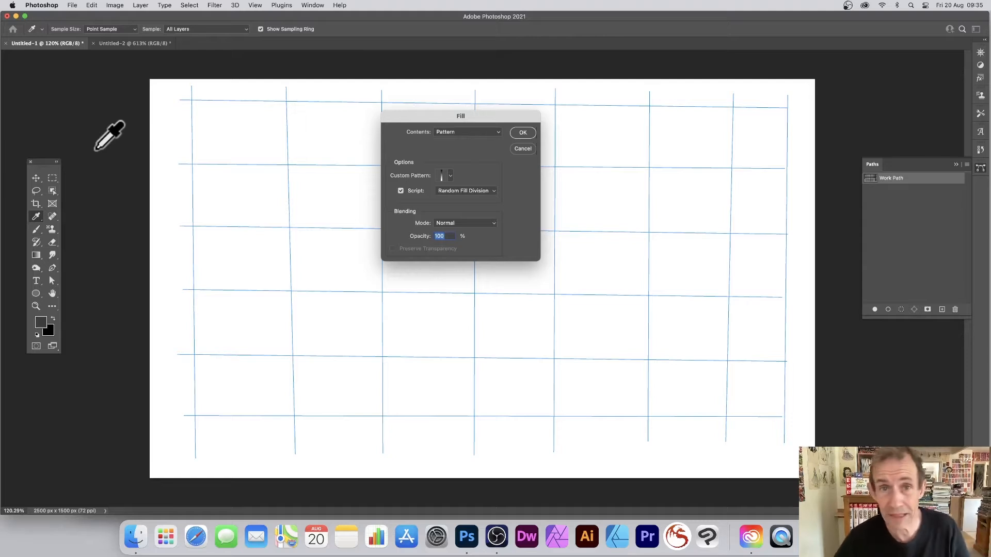
left_click(448, 131)
left_click(447, 128)
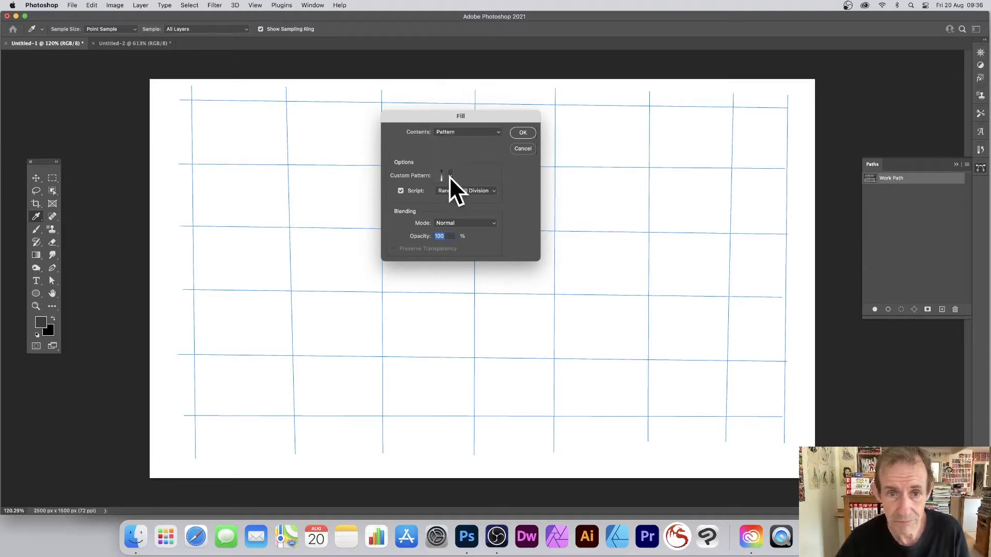
left_click(451, 176)
left_click(413, 247)
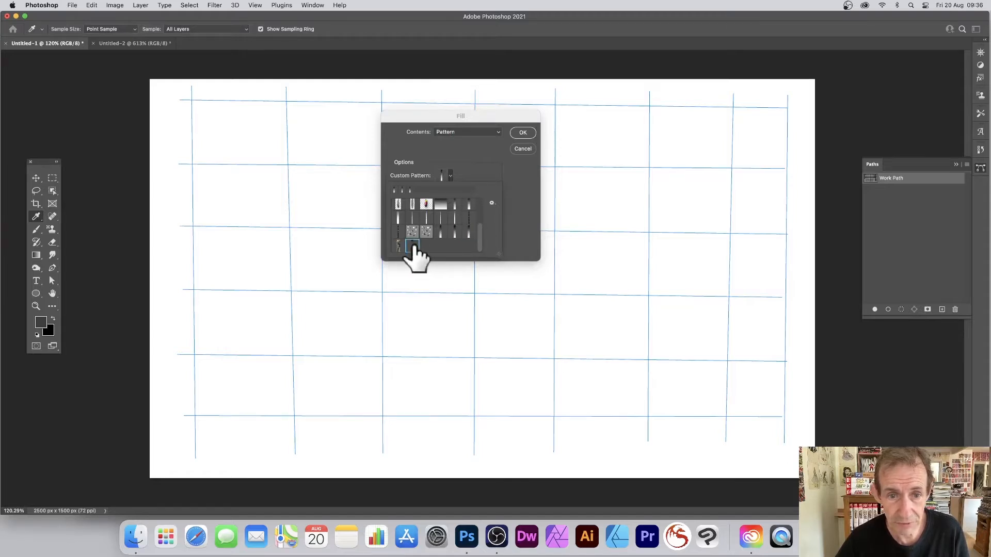
left_click(528, 185)
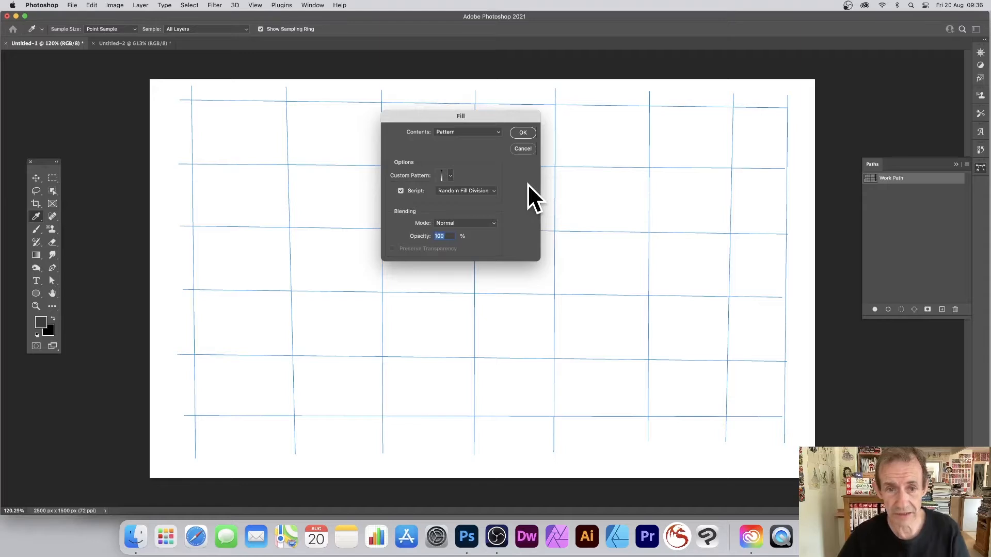
left_click(481, 190)
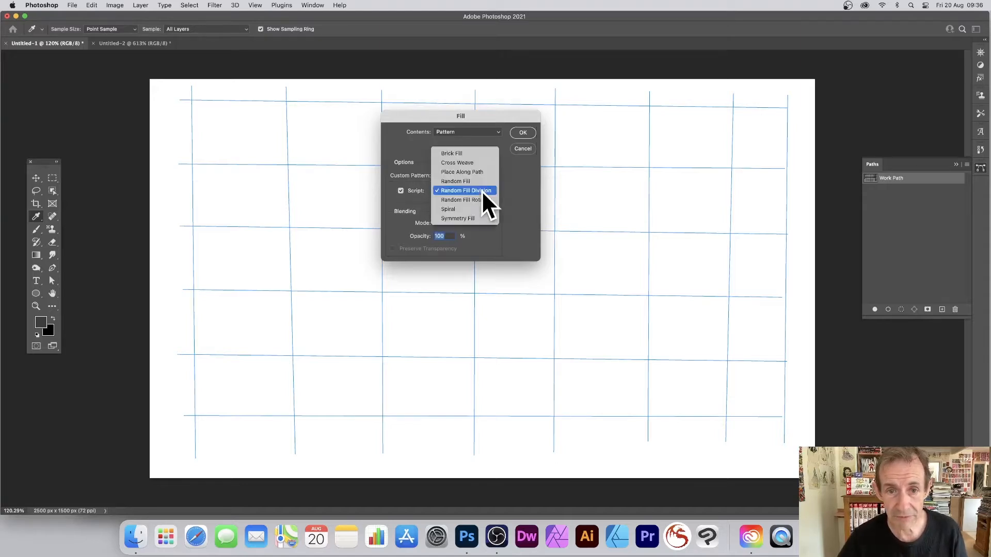
left_click(481, 190)
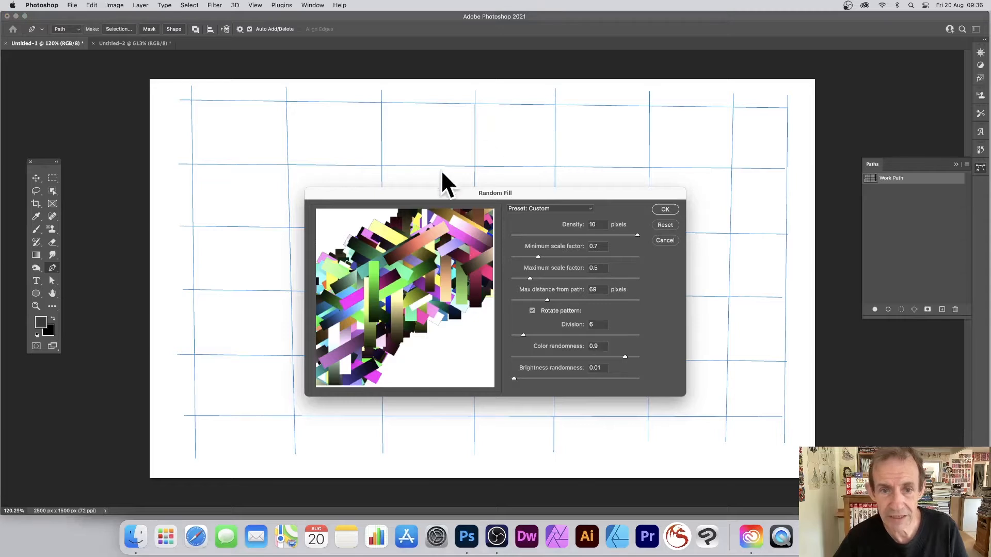
Step: Set the random fill's maximum scale factor to 0.91 and its maximum distance from the path to 12 pixels
left_click_drag(465, 196, 496, 131)
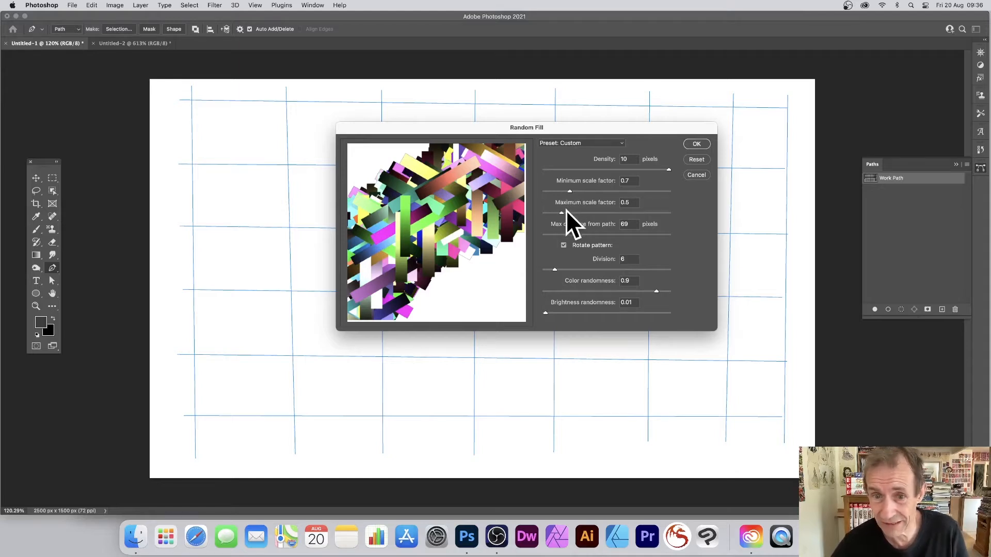
left_click_drag(574, 212, 578, 212)
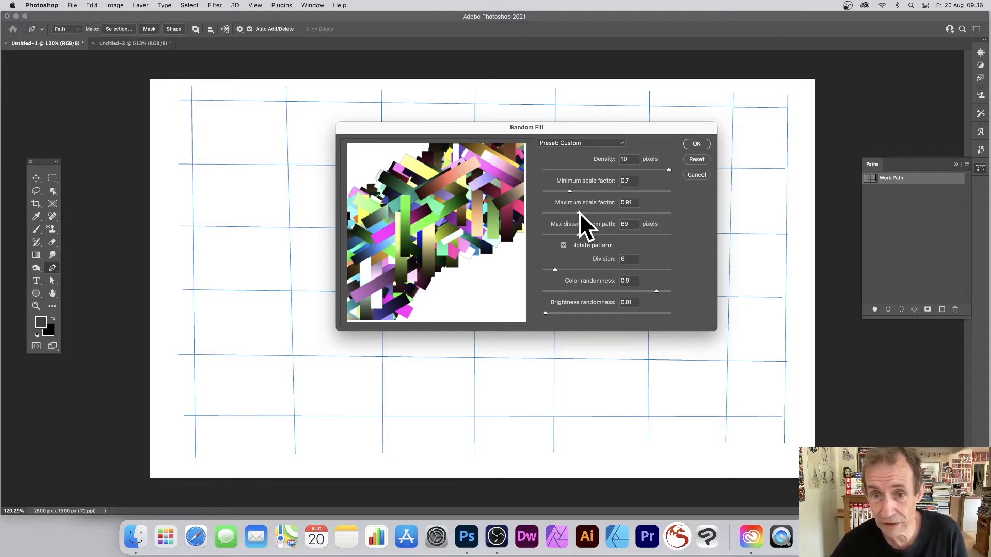
double_click(630, 159)
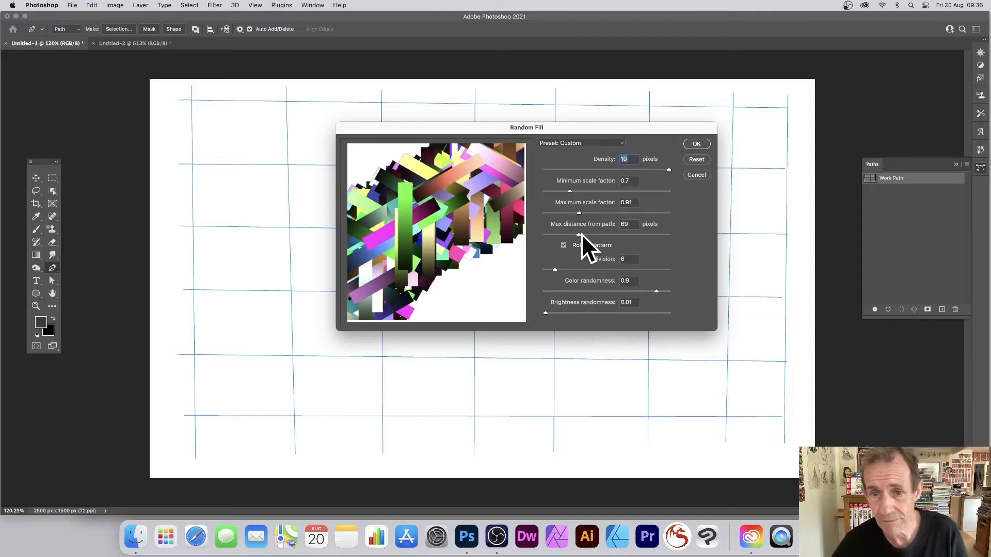
left_click_drag(579, 233, 574, 233)
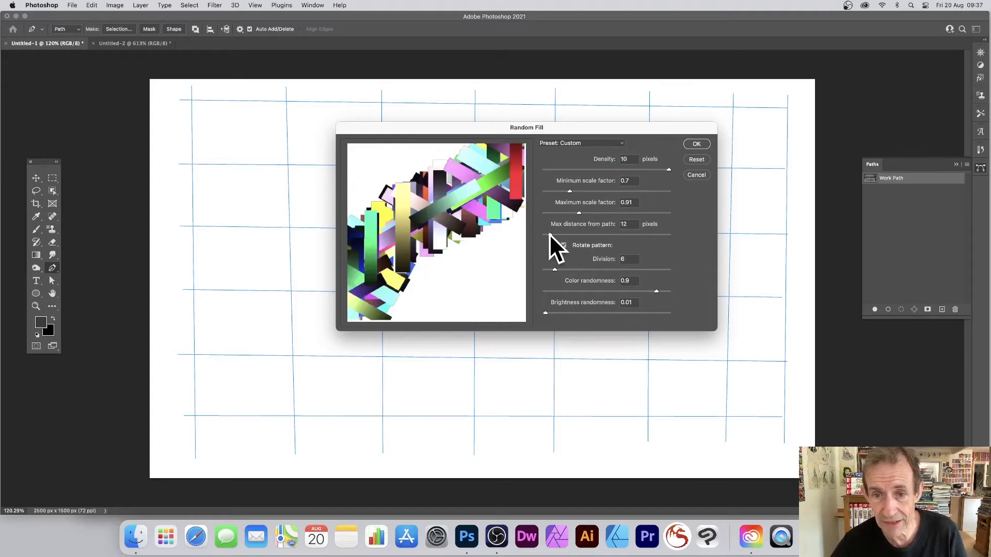
Step: Set both color randomness and brightness randomness to 0.95 and apply the random fill along the grid
double_click(631, 259)
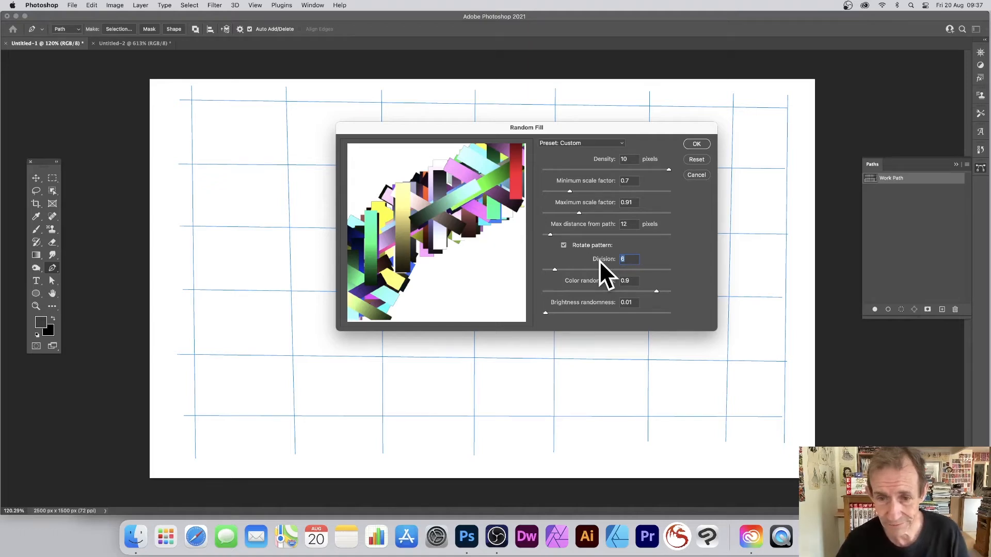
left_click_drag(660, 290, 664, 290)
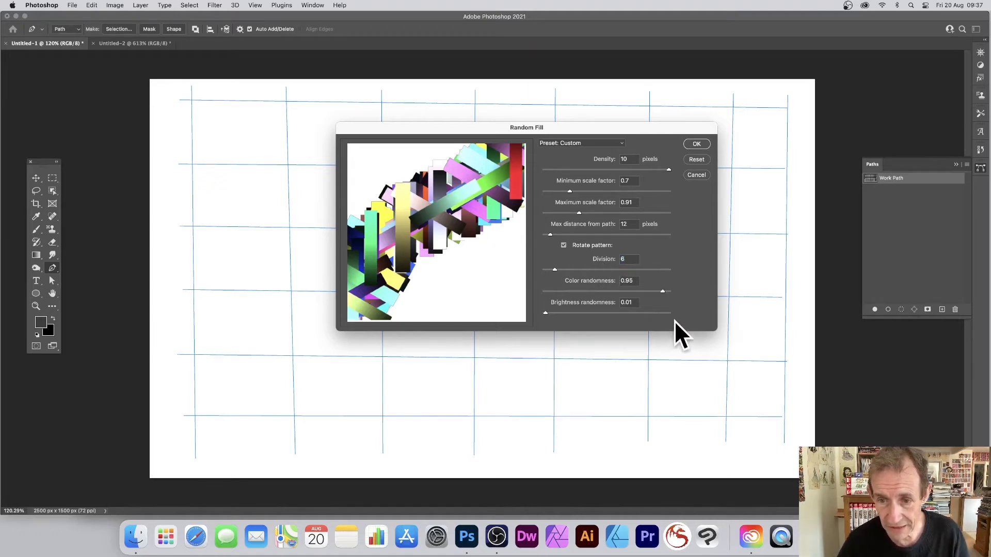
left_click(664, 312)
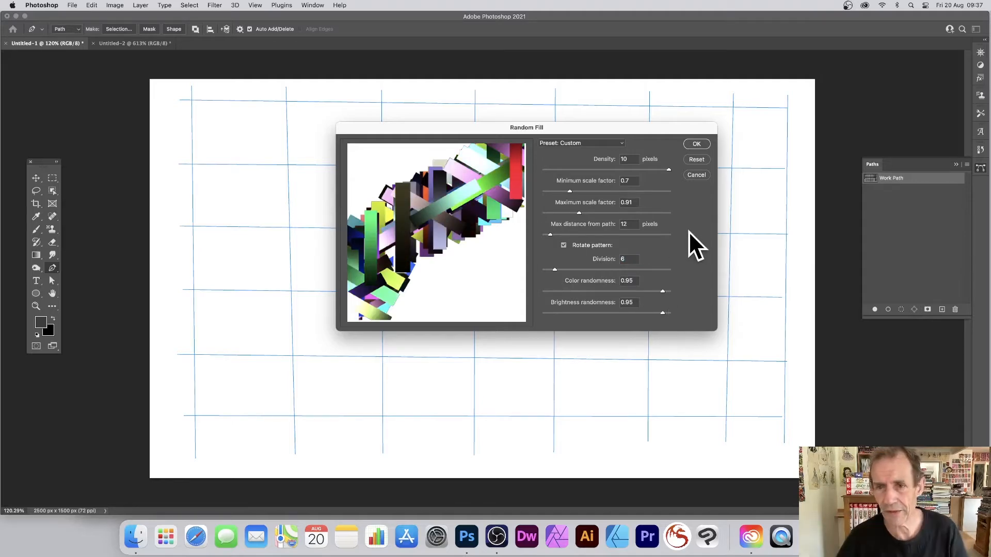
left_click(697, 144)
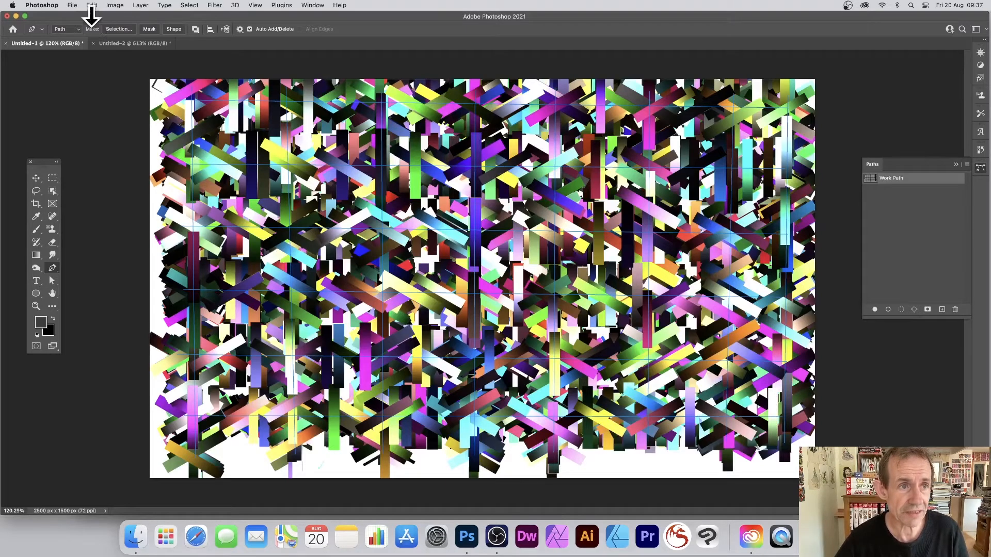
Step: Fill along the grid paths a second time with the same gradient strip pattern and Random Fill Division settings
left_click(92, 5)
left_click(101, 147)
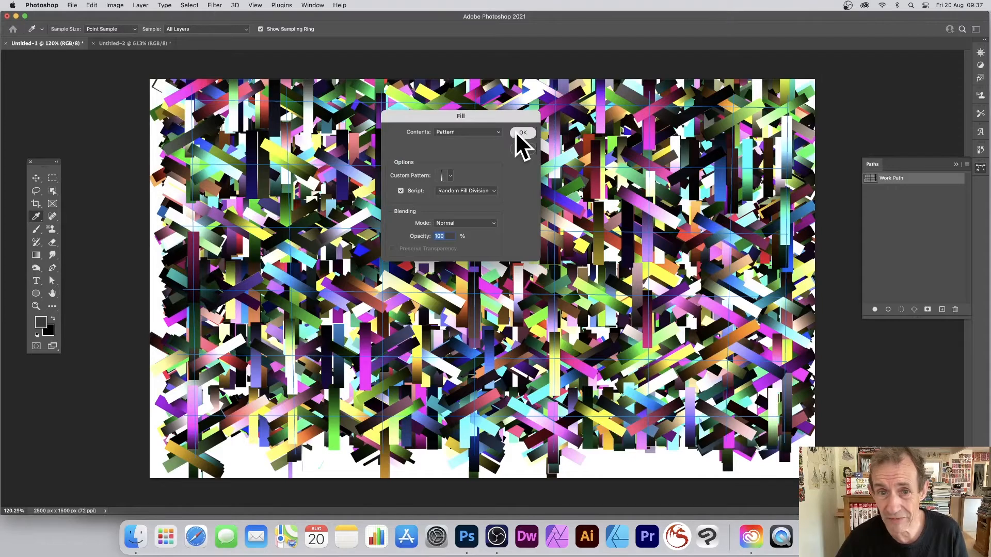
left_click(518, 134)
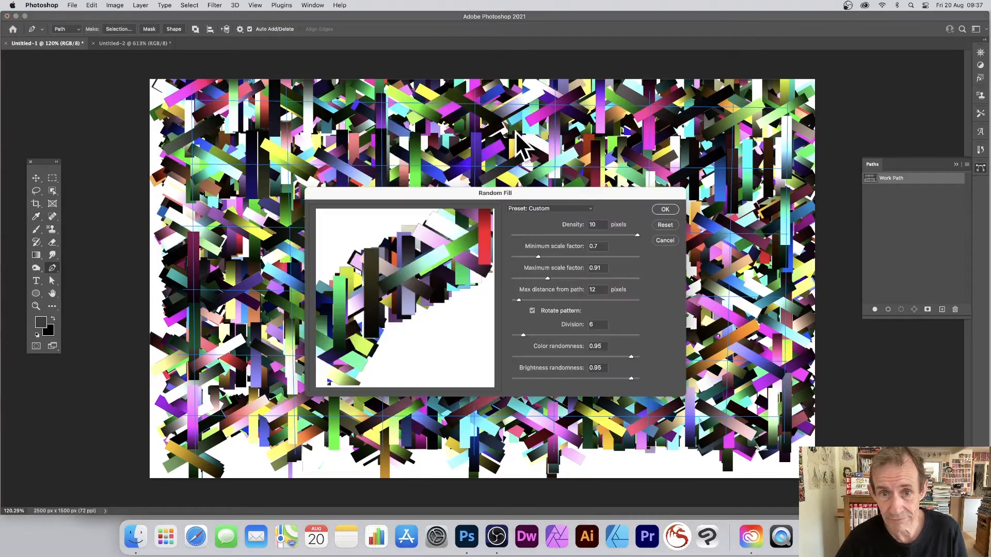
left_click(665, 206)
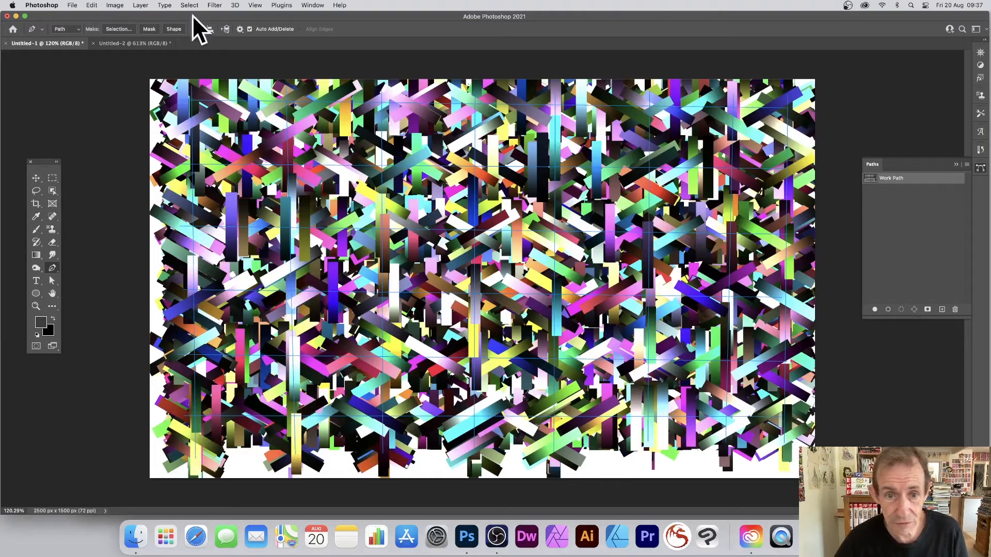
Step: Apply a third Random Fill Division layer of strips with minimum scale factor 0.37 and maximum scale factor 0.36
left_click(93, 6)
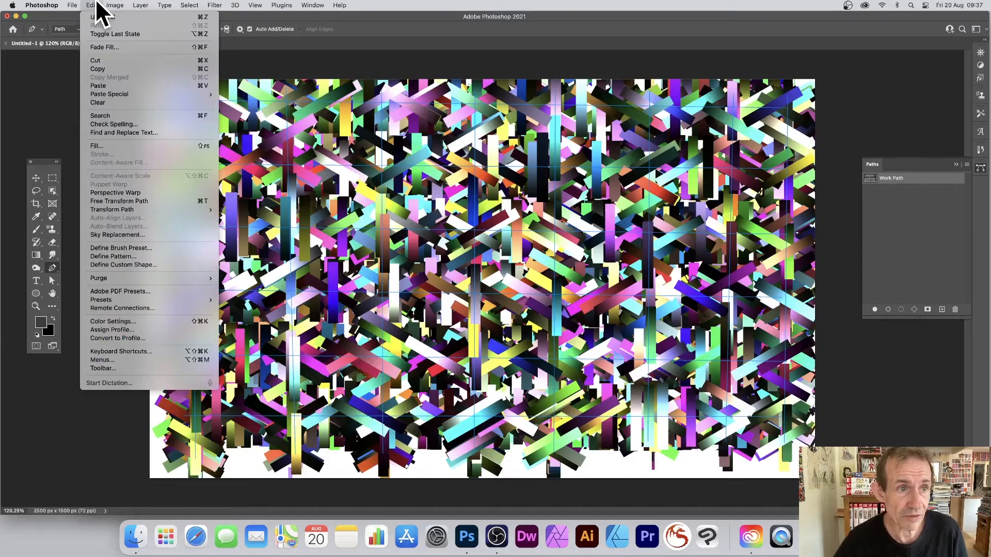
left_click(101, 147)
left_click(523, 133)
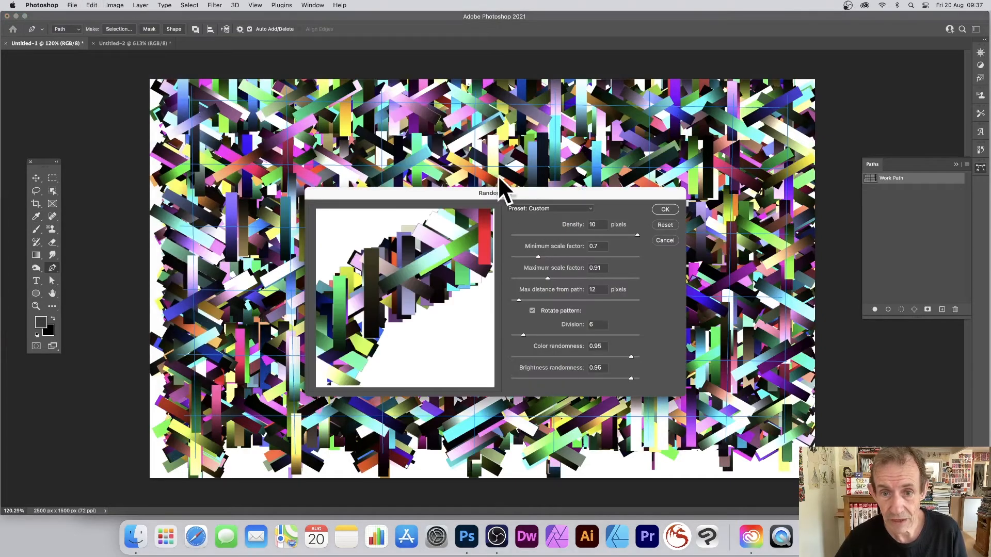
left_click_drag(539, 257, 525, 257)
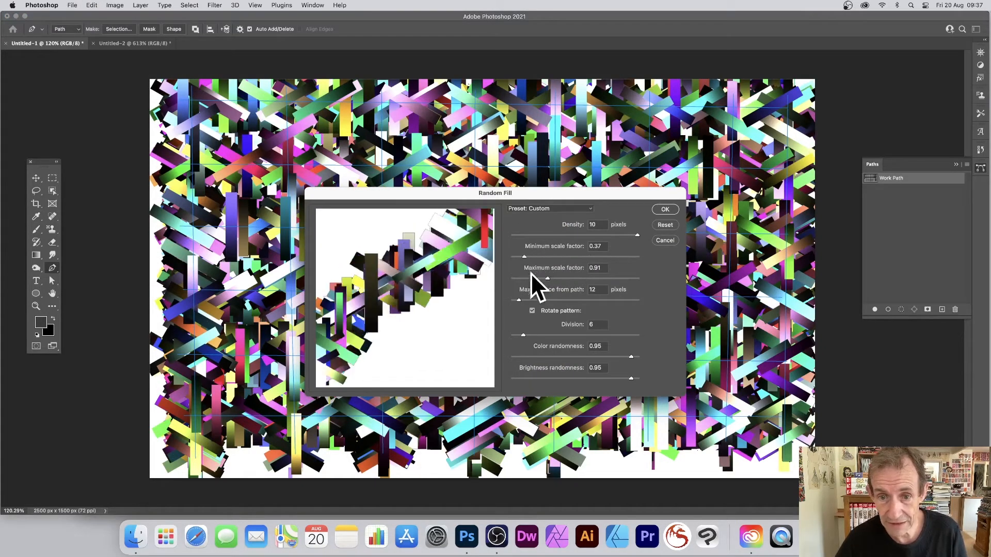
left_click(524, 278)
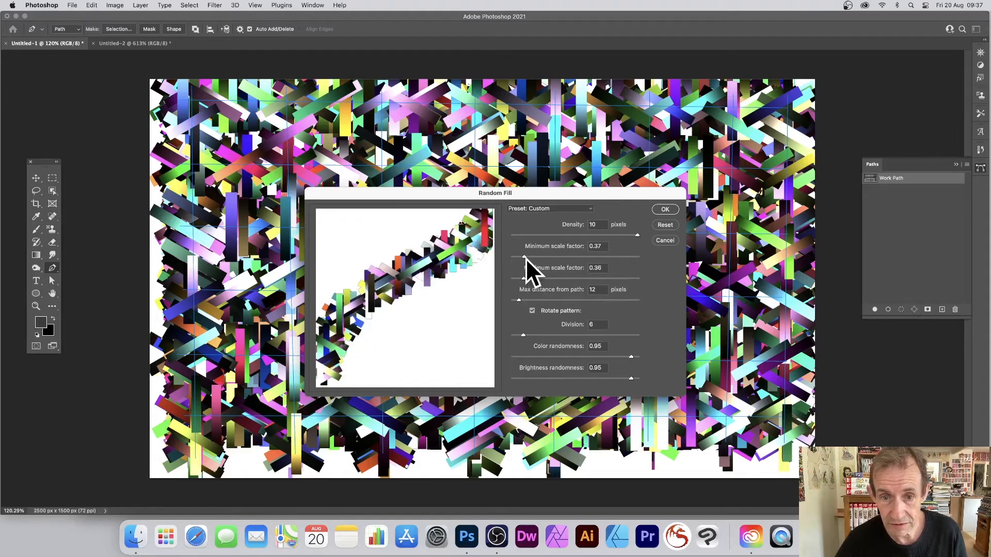
left_click(664, 209)
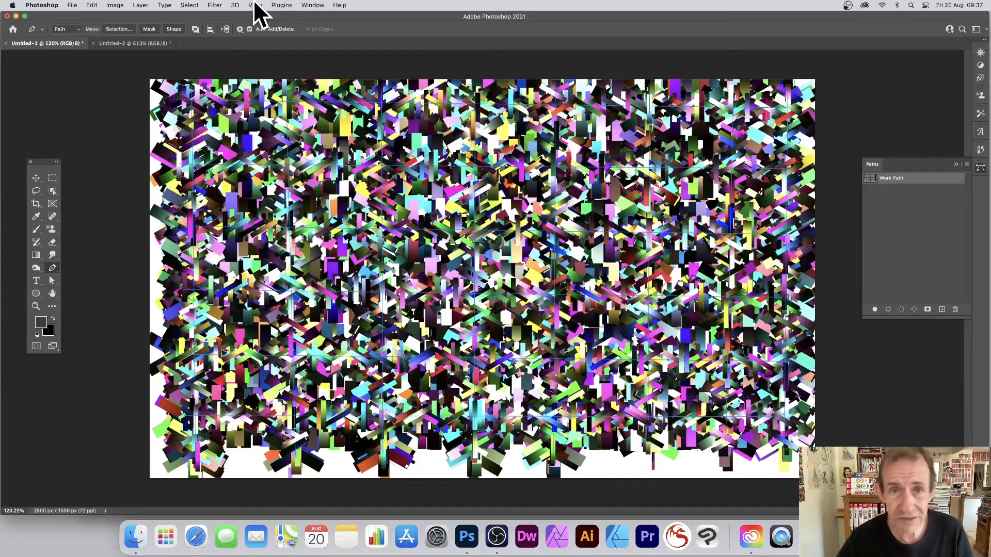
Step: Reapply Oil Paint and add another Random Fill Division layer of strips with minimum scale factor 1.35 and maximum scale factor 1.36
left_click(215, 6)
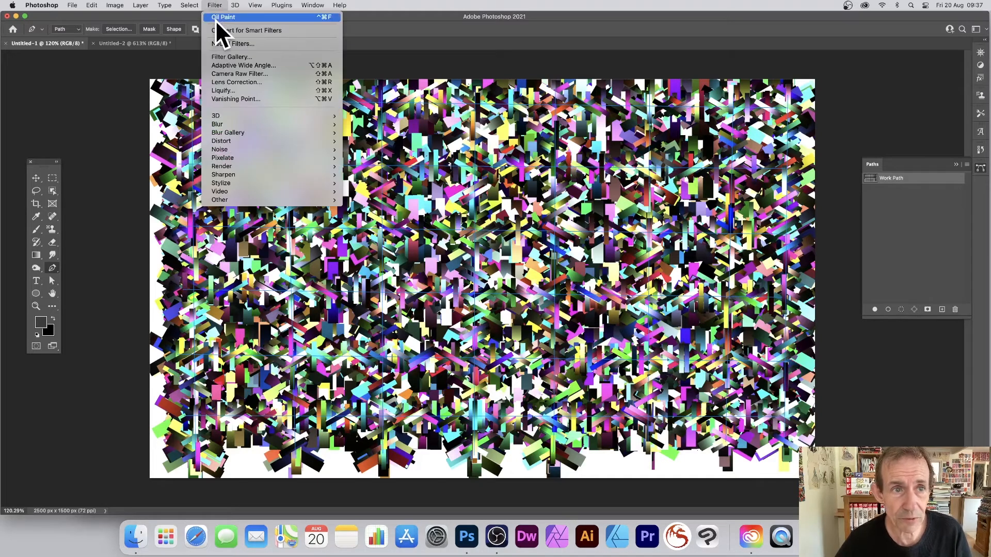
left_click(216, 17)
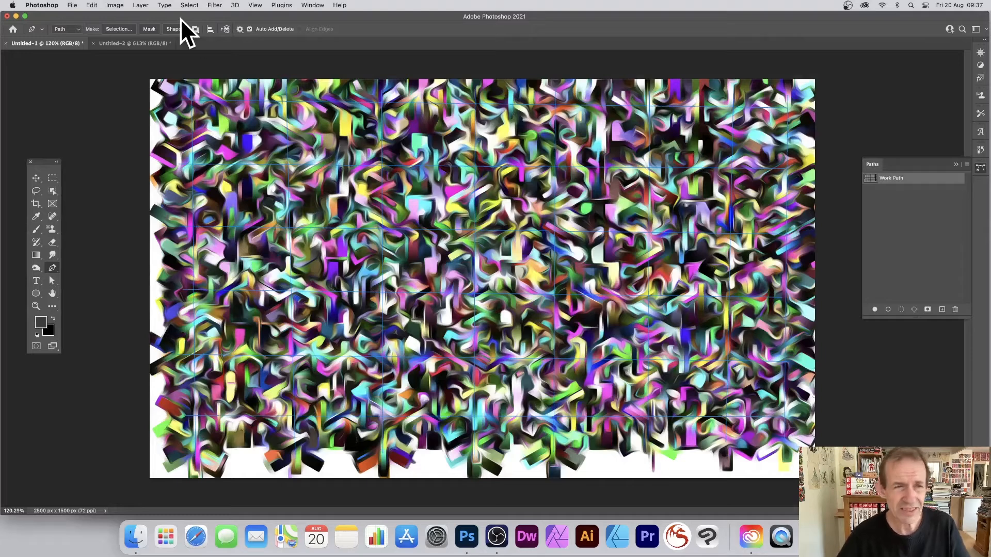
left_click(92, 5)
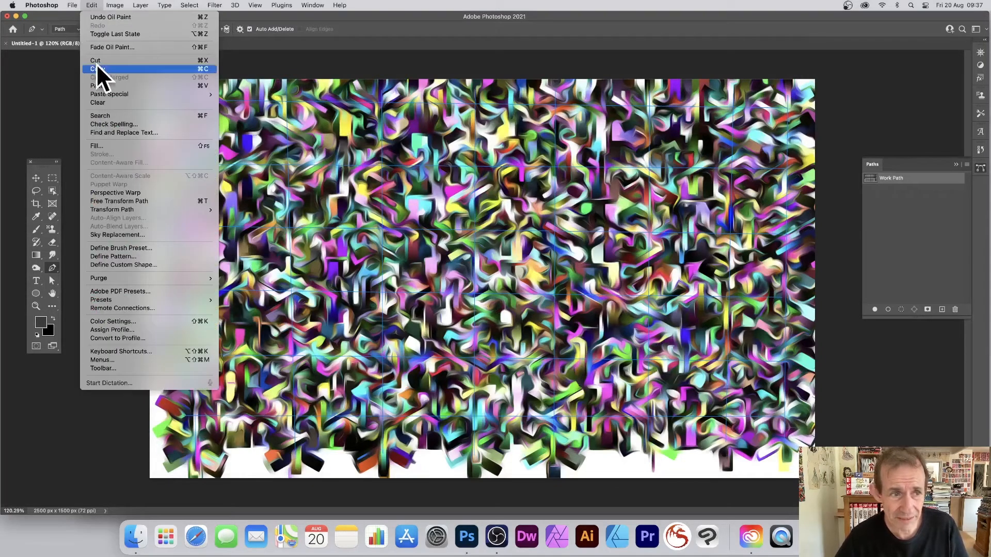
left_click(101, 141)
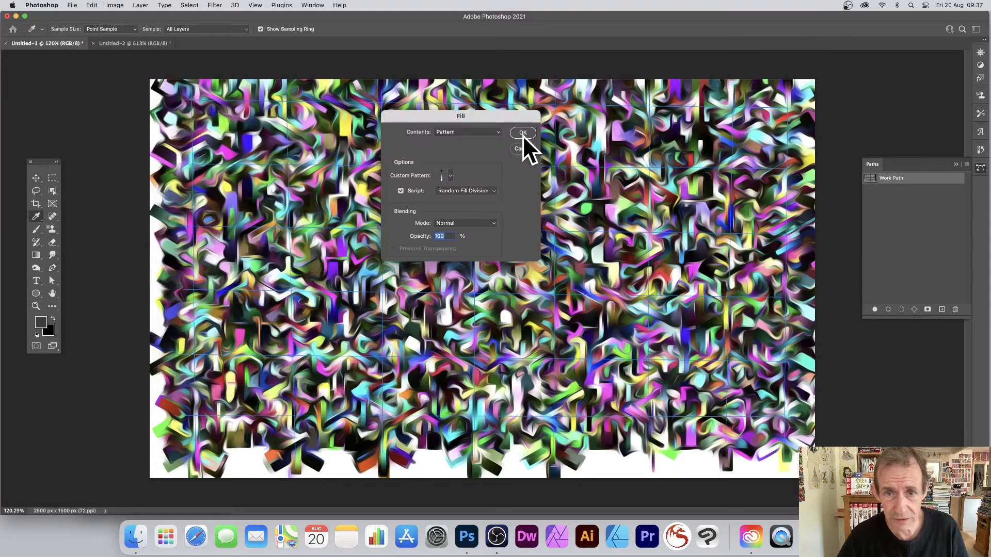
left_click(523, 133)
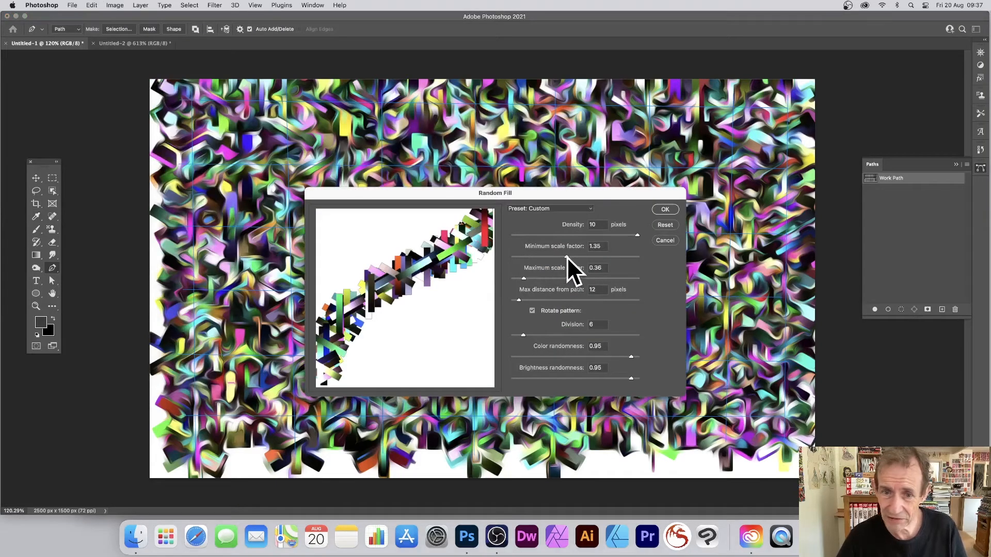
left_click(568, 278)
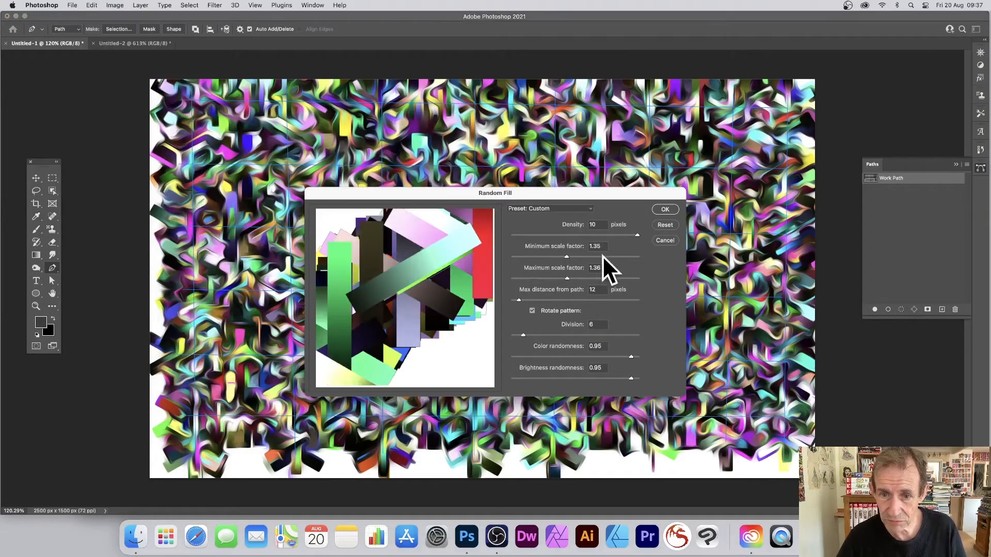
left_click(665, 210)
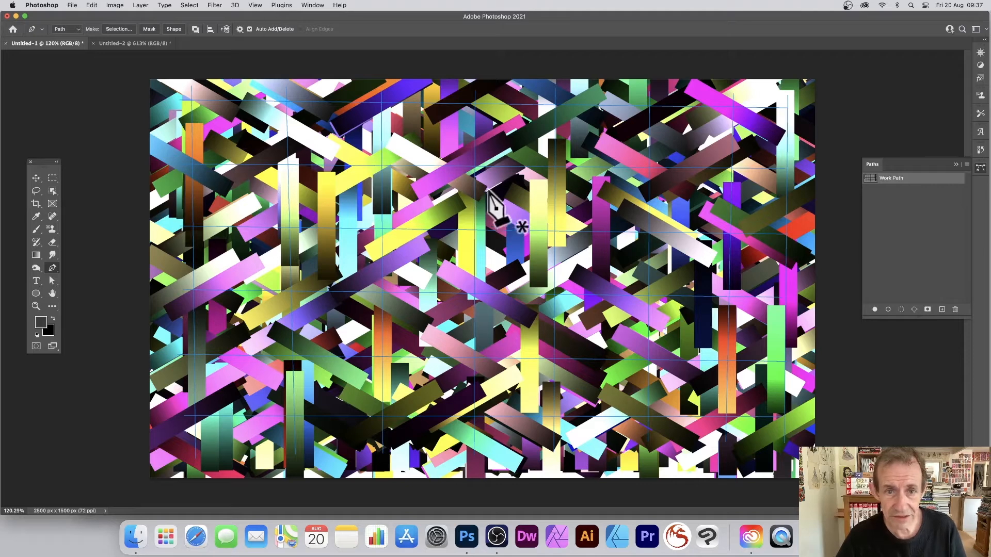
Step: Apply Oil Paint twice to the large strips, finishing with stylization 9.1, cleanliness 9.8, scale 5.4 and bristle detail 10.0
left_click(215, 6)
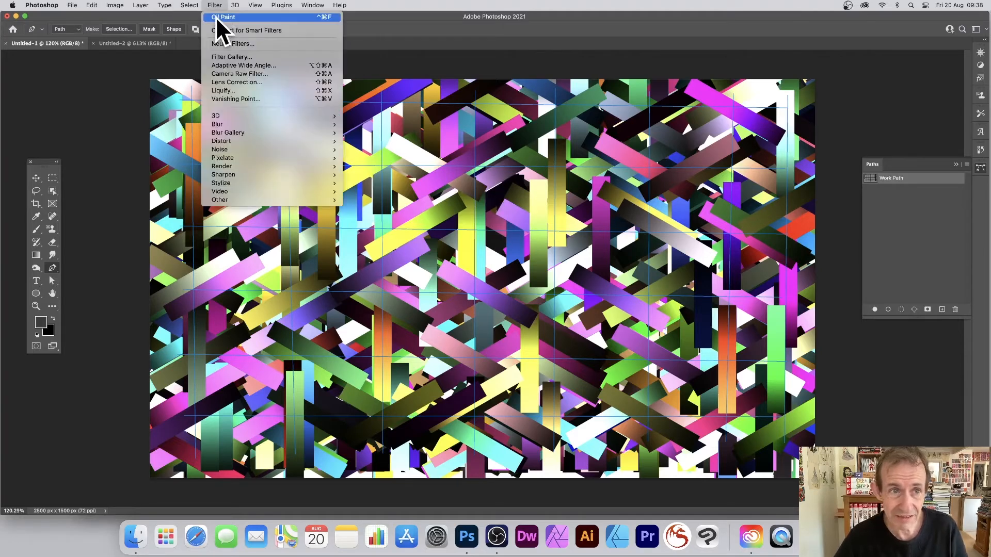
left_click(217, 17)
left_click(212, 8)
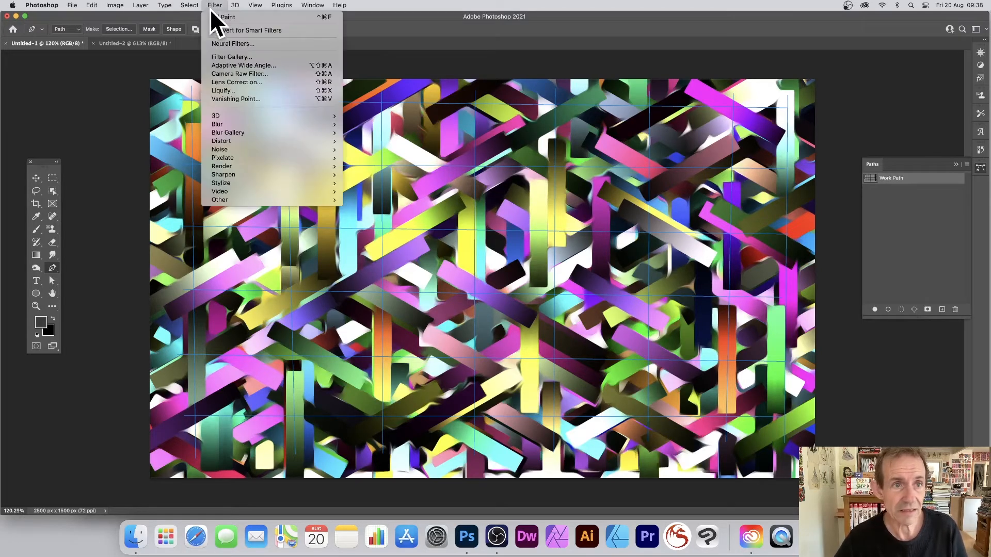
left_click(213, 5)
left_click(214, 6)
left_click(213, 4)
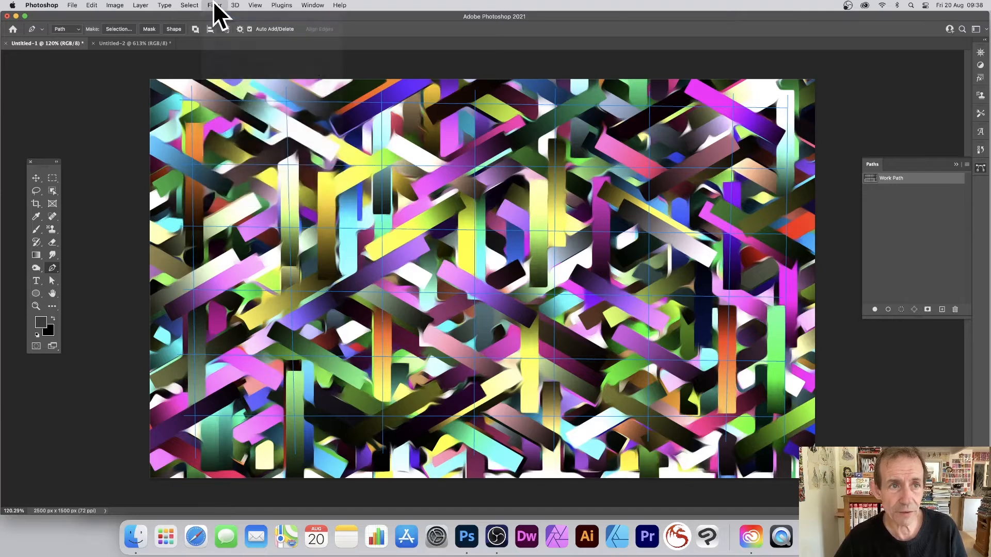
left_click(215, 5)
mouse_move(236, 184)
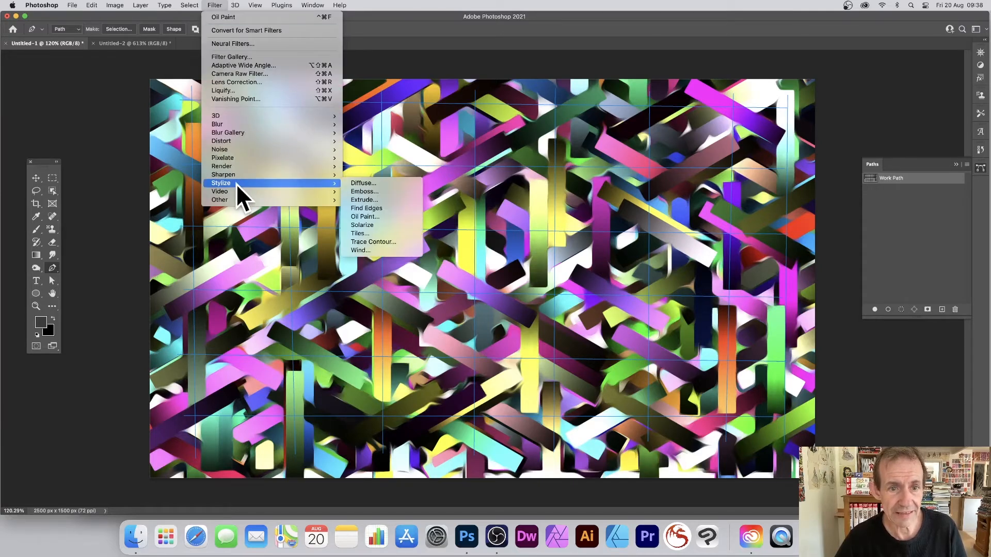
left_click(374, 216)
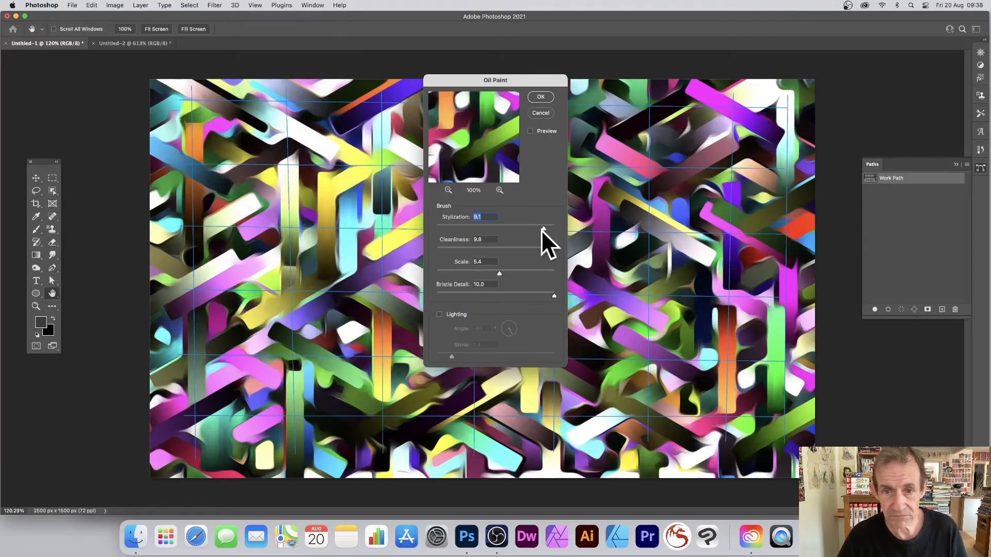
left_click(541, 97)
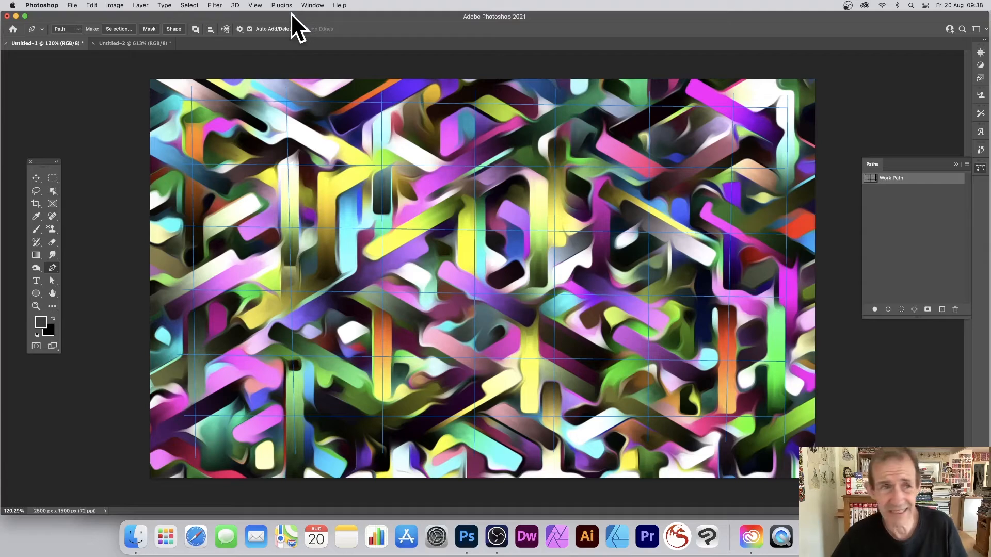
Step: Start a scripted Random Fill Division along the grid using the photographic custom pattern next to the gradient strip
left_click(94, 7)
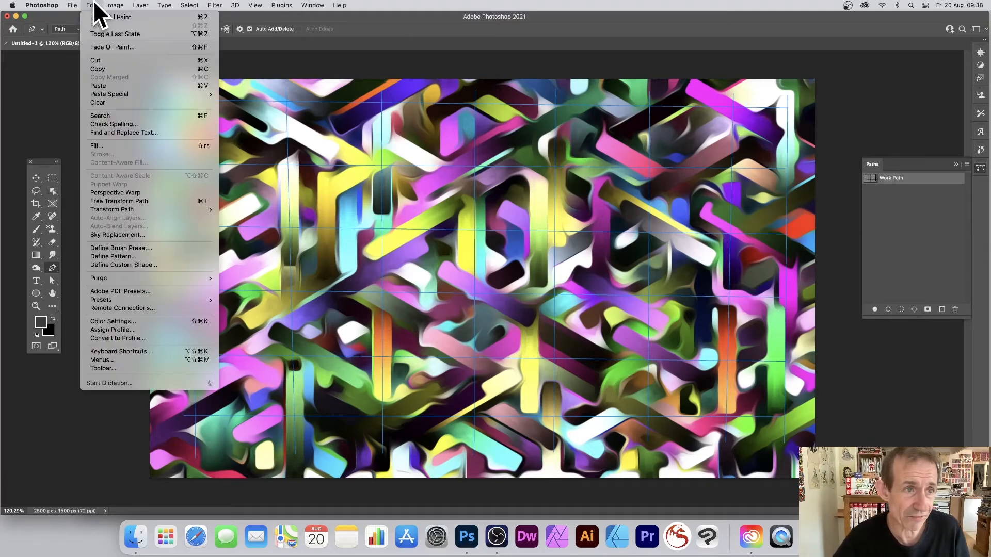
left_click(88, 146)
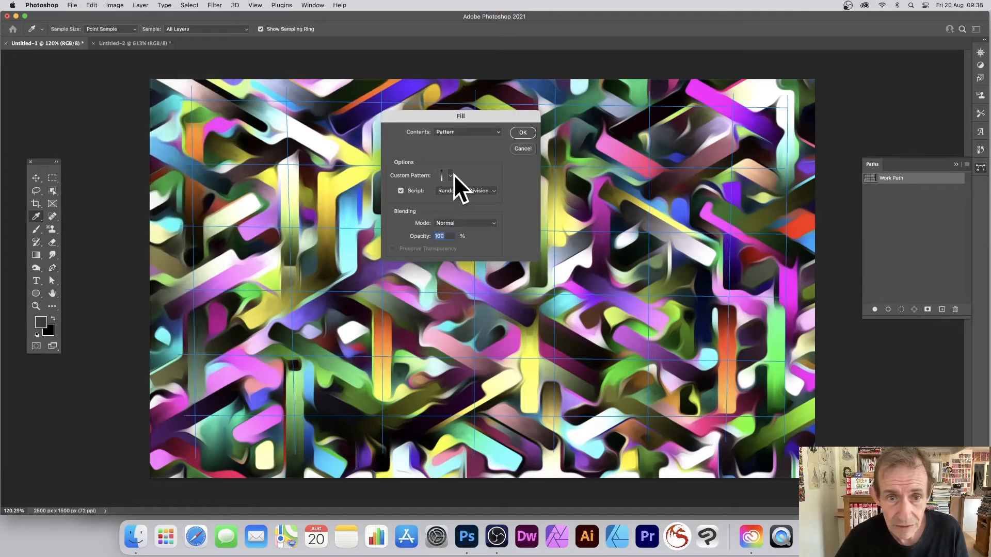
left_click(450, 176)
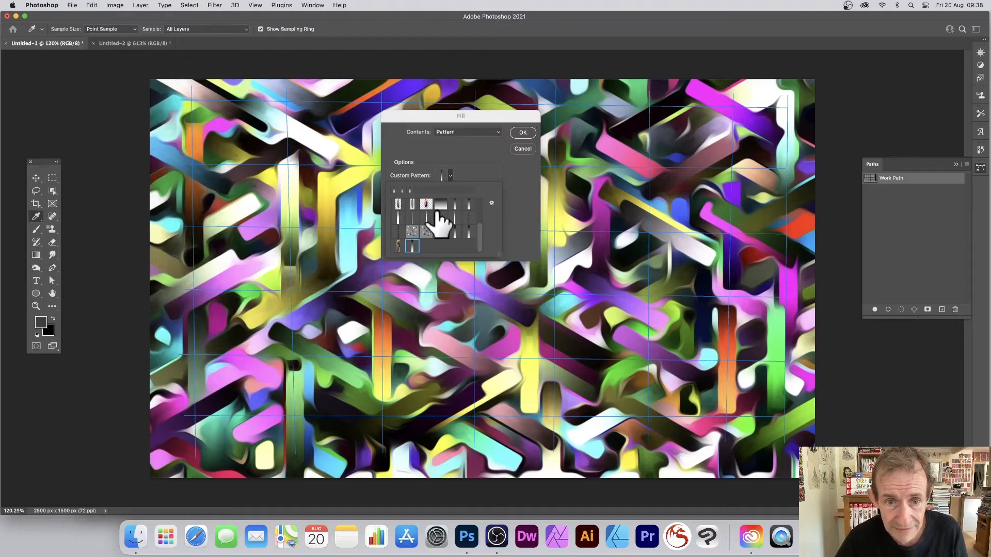
left_click(400, 246)
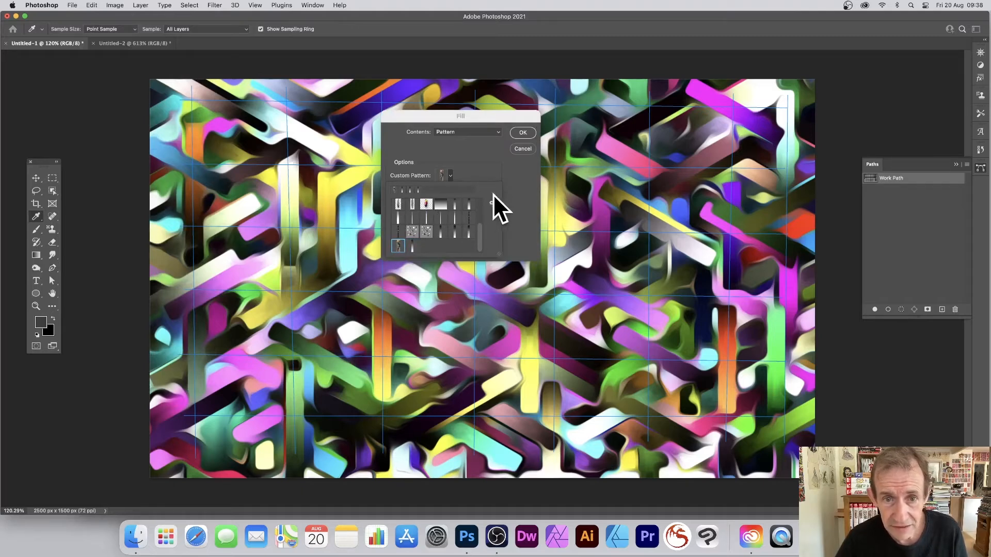
left_click(518, 131)
left_click(518, 132)
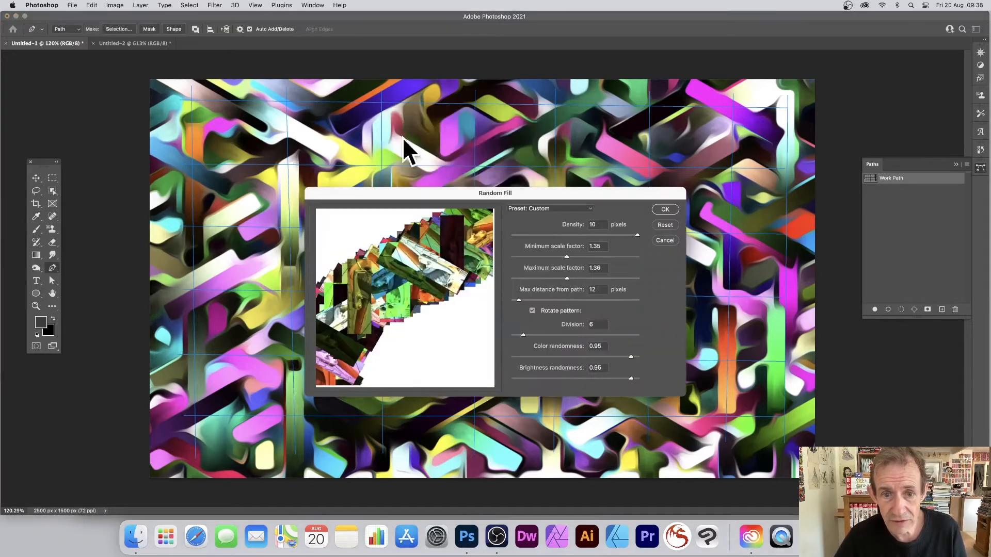
Step: Set the random fill's color randomness to 0.02 and brightness randomness to 0.05 and apply the photographic pattern along the grid
left_click(516, 357)
left_click(520, 379)
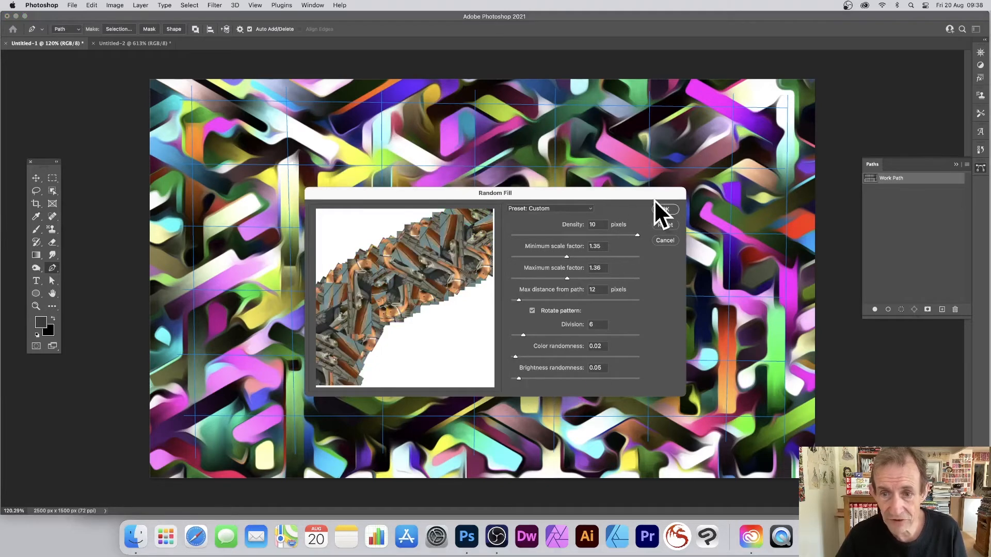
left_click(665, 209)
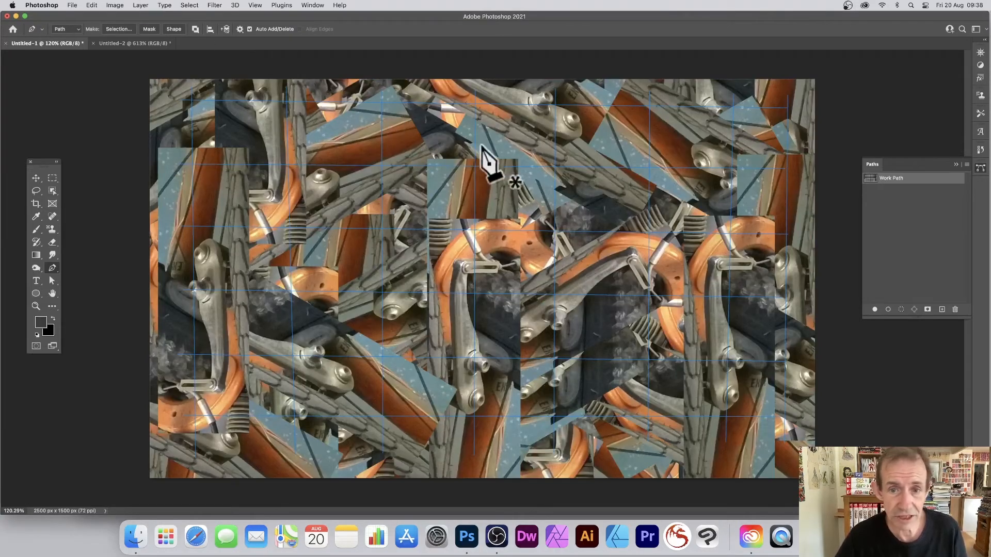
Step: Fill along the grid again with smaller photographic pieces, lowering the minimum scale factor and setting the maximum scale factor to 0.66
left_click(93, 6)
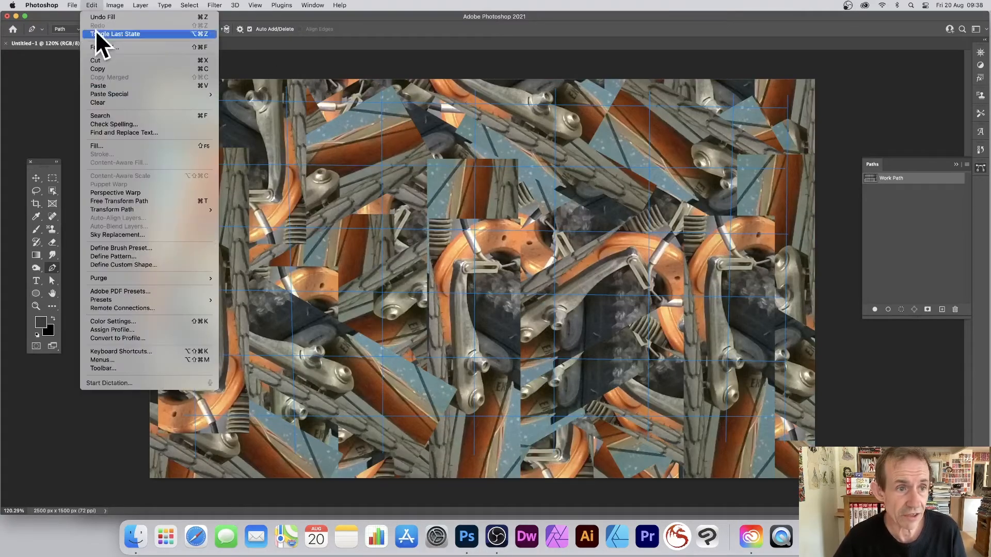
left_click(126, 146)
left_click(528, 133)
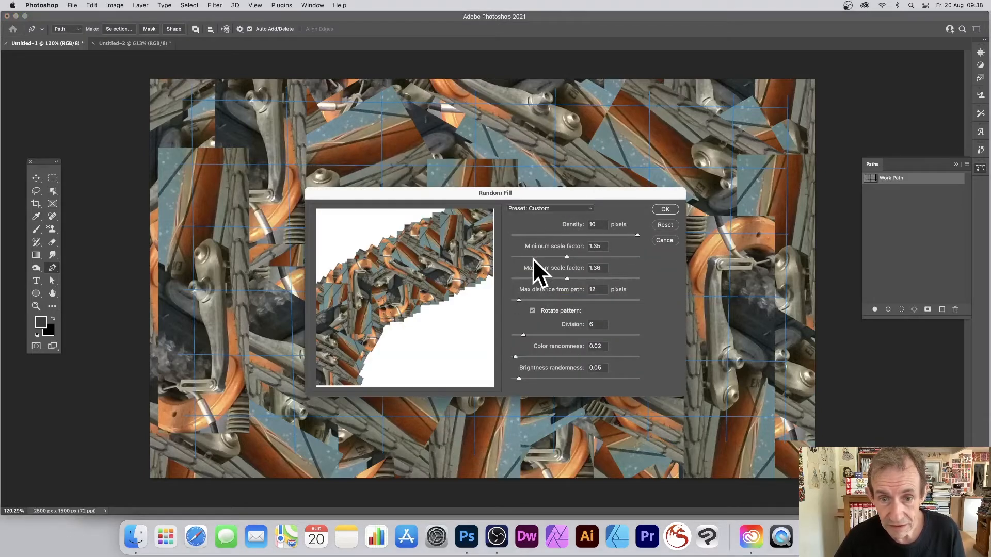
left_click(537, 279)
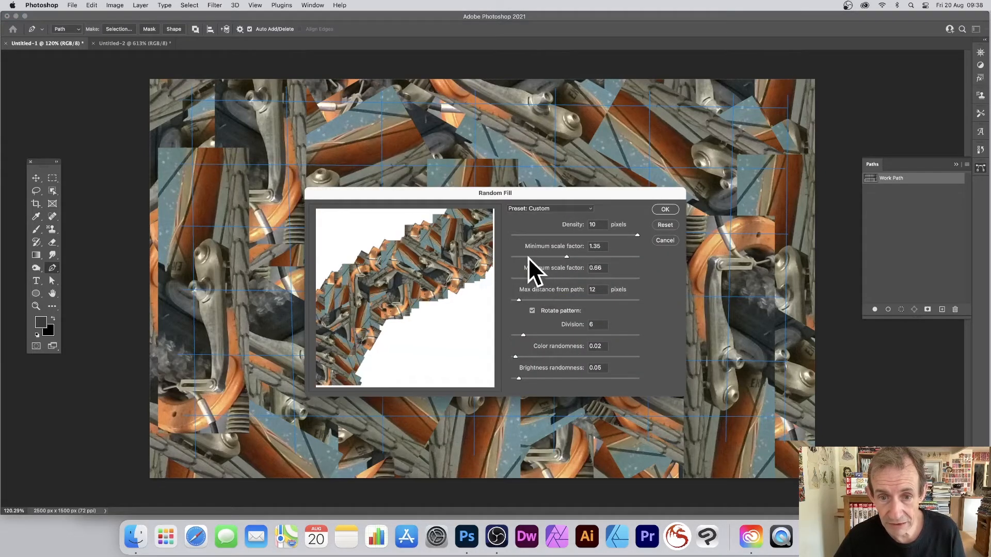
left_click(524, 256)
left_click(665, 210)
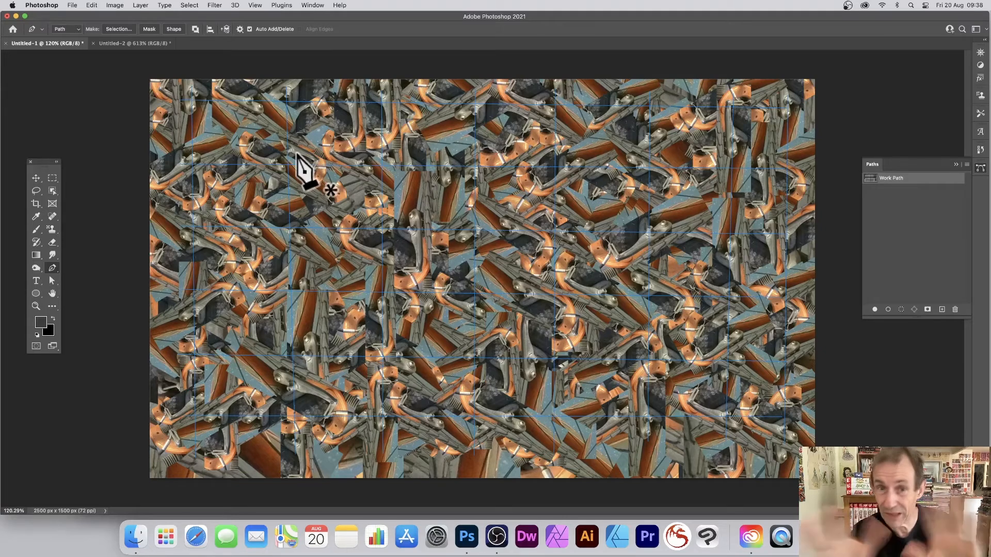
Step: Apply the Oil Paint filter with its last settings to the photographic pattern collage
left_click(214, 7)
left_click(212, 16)
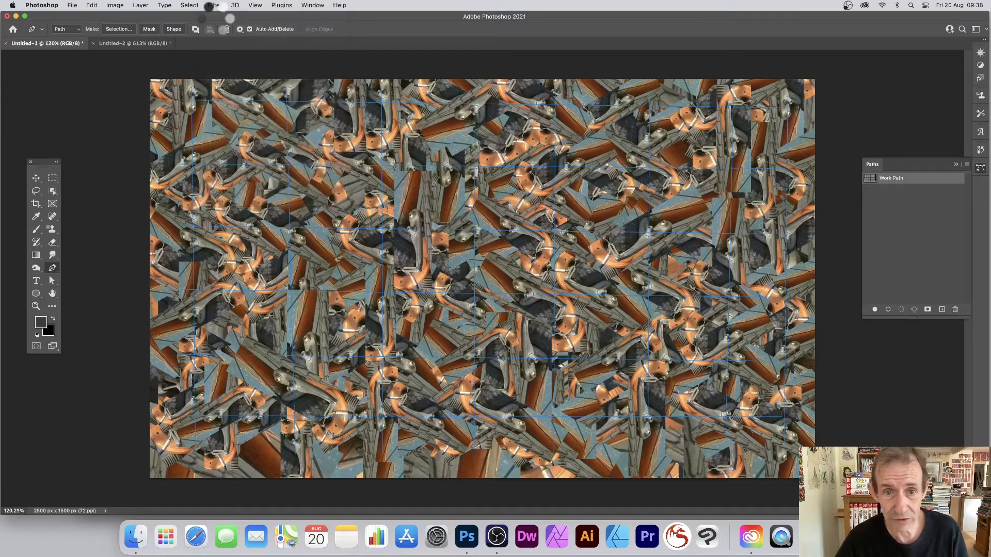
left_click(214, 6)
left_click(215, 15)
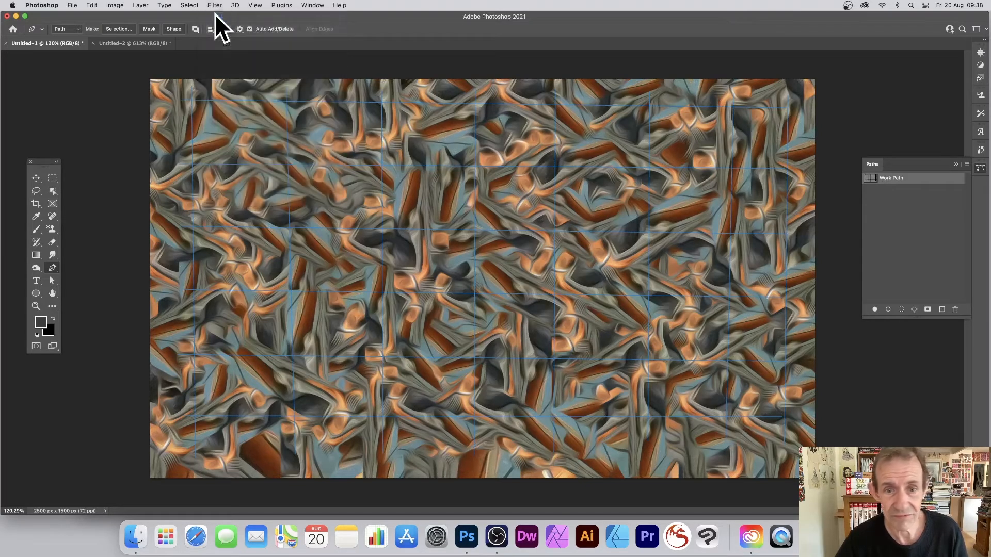
Step: Brighten the artwork with a Levels adjustment, setting the RGB white input level to 152
left_click(102, 2)
mouse_move(115, 5)
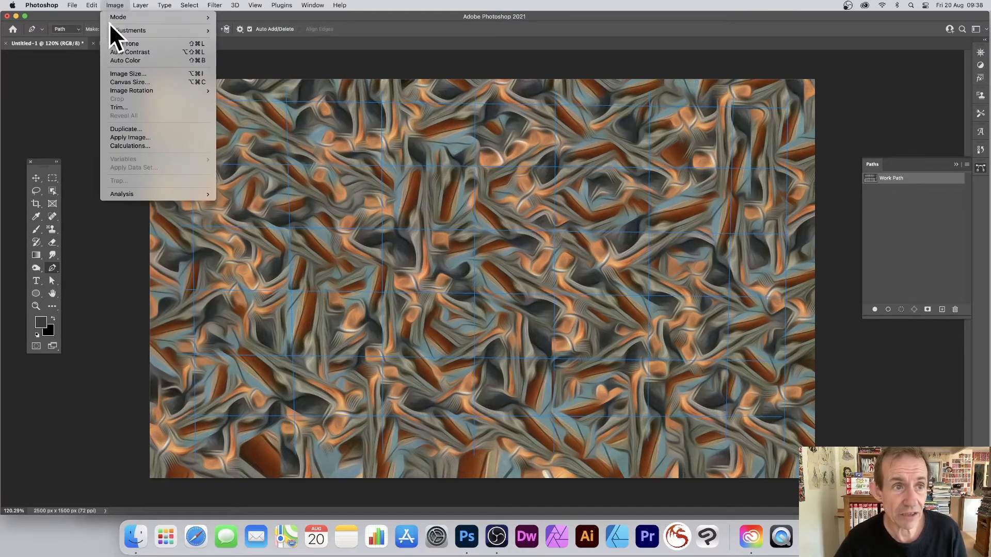
mouse_move(114, 30)
left_click(253, 39)
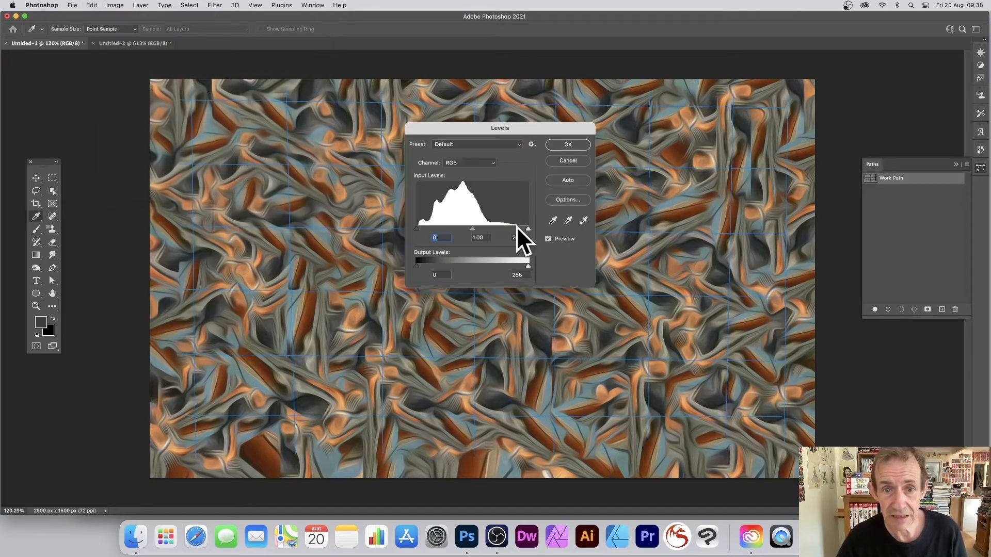
left_click_drag(505, 227, 482, 226)
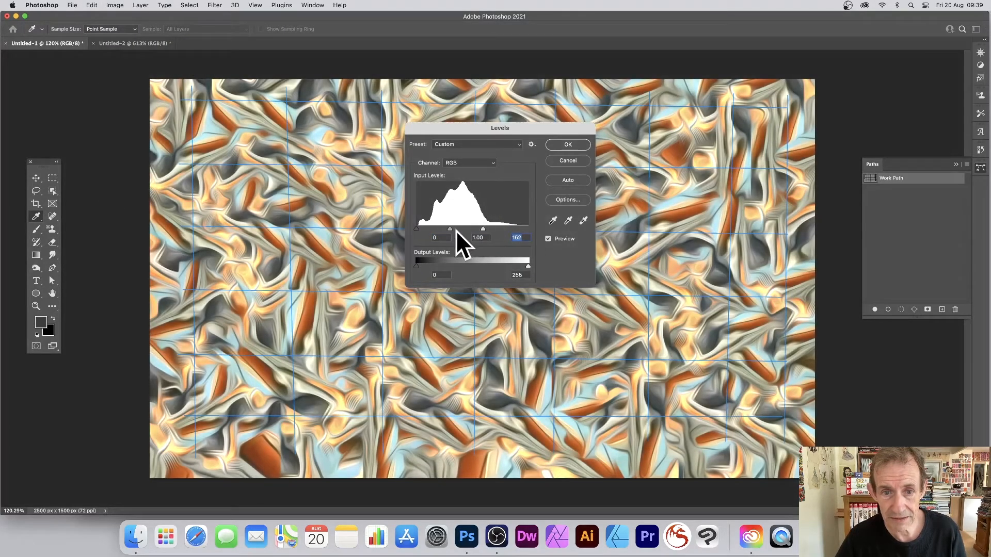
left_click(572, 145)
key("p")
Step: Intensify the artwork's colors with a Vibrance adjustment of vibrance +44 and saturation +56
left_click(113, 5)
mouse_move(191, 31)
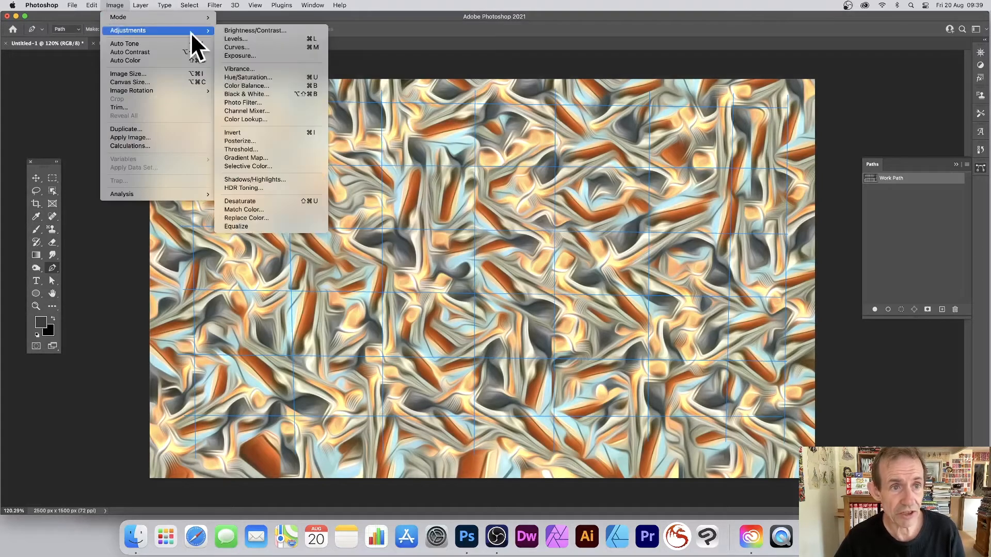
left_click(250, 70)
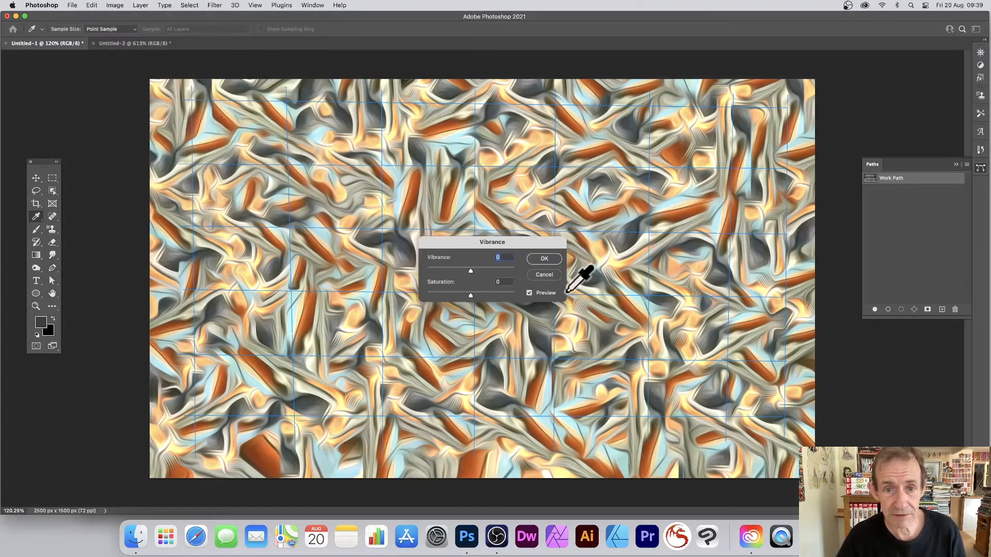
left_click(494, 293)
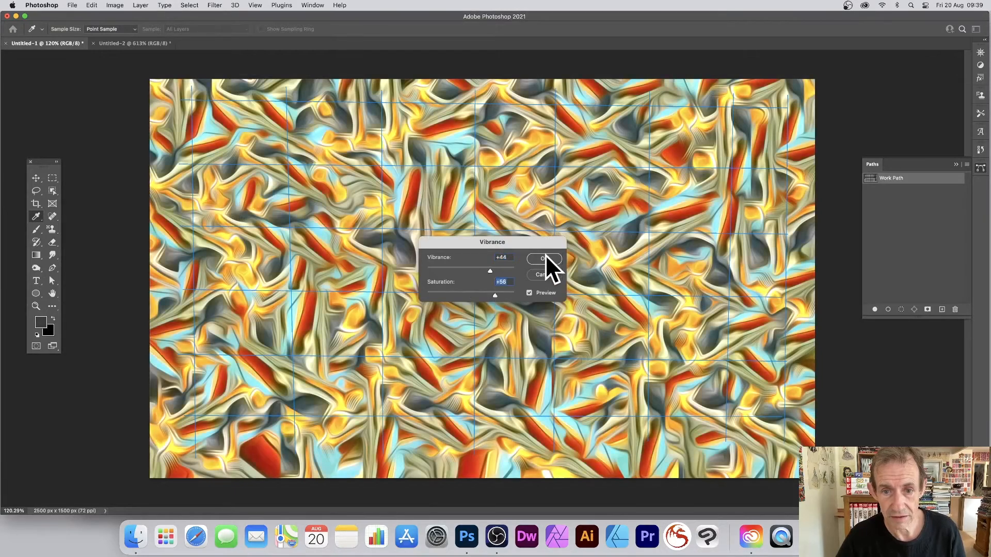
left_click(545, 257)
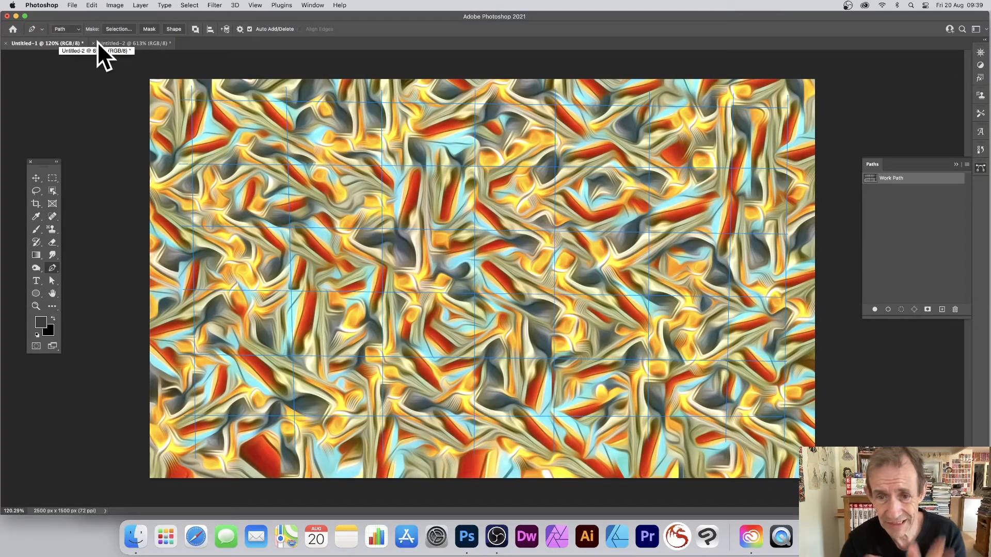
Step: Try converting the artwork to grayscale with a Black & White adjustment, and undo the conversion
left_click(123, 2)
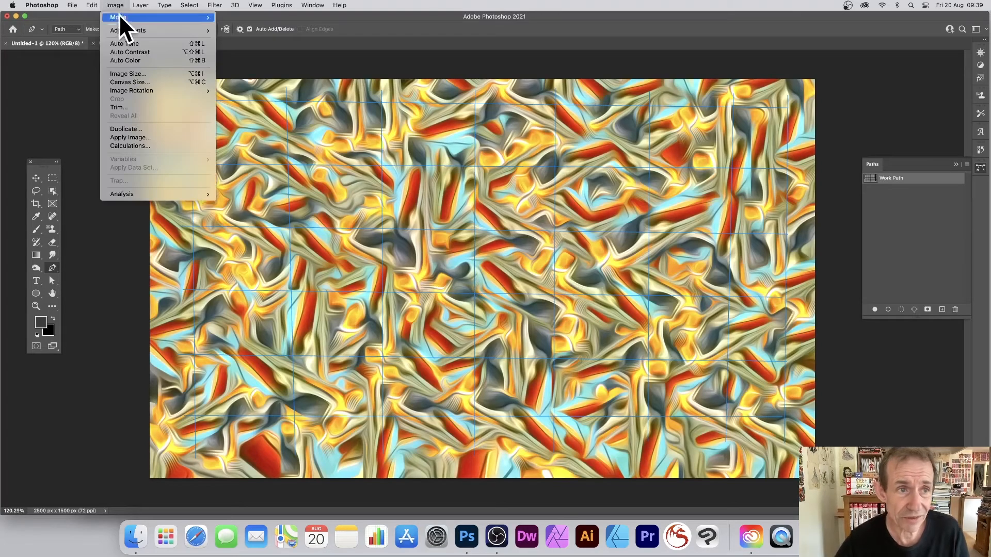
mouse_move(127, 29)
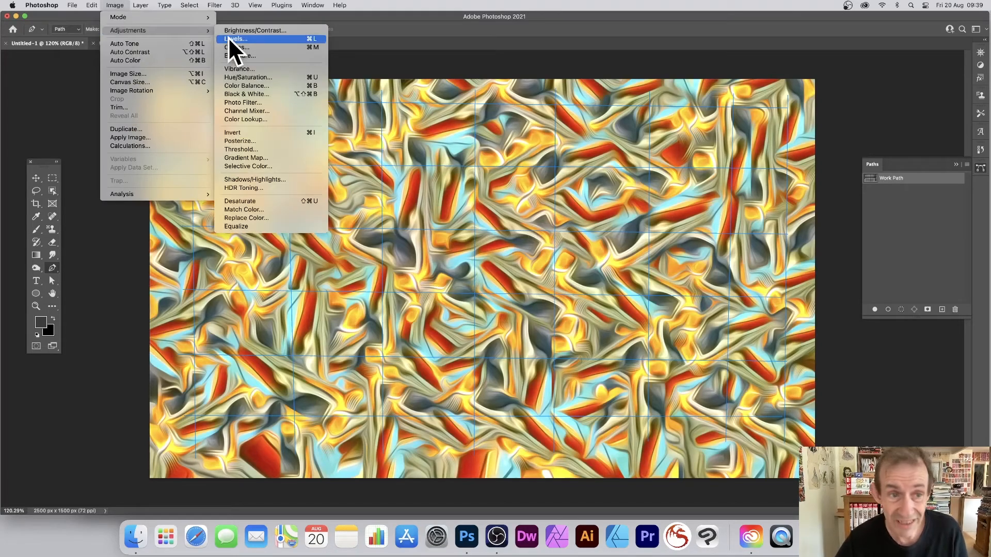
left_click(259, 93)
left_click_drag(535, 161, 490, 163)
left_click(606, 138)
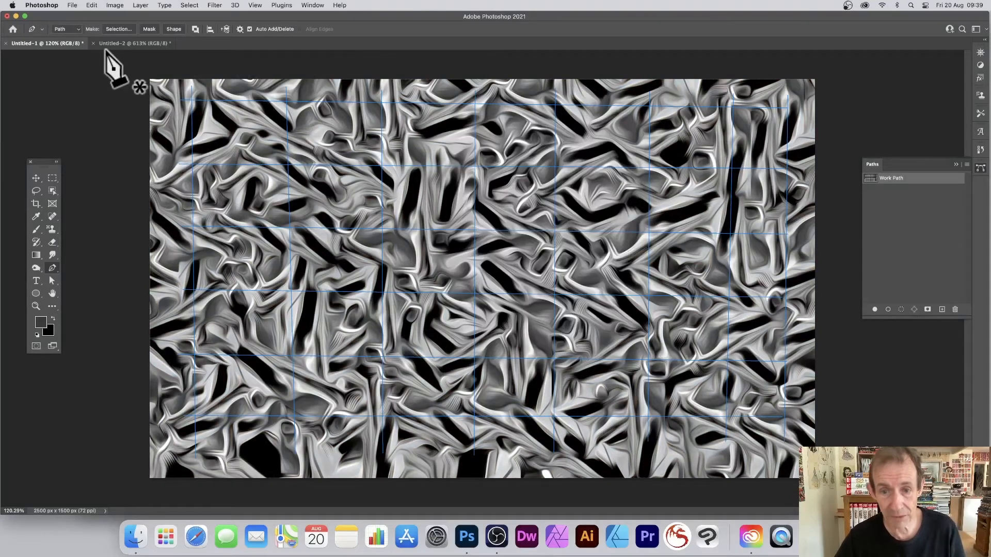
key("super+z")
Step: Reduce the artwork to pure black and white with a Threshold adjustment, raising the threshold level so that more areas turn black
left_click(138, 5)
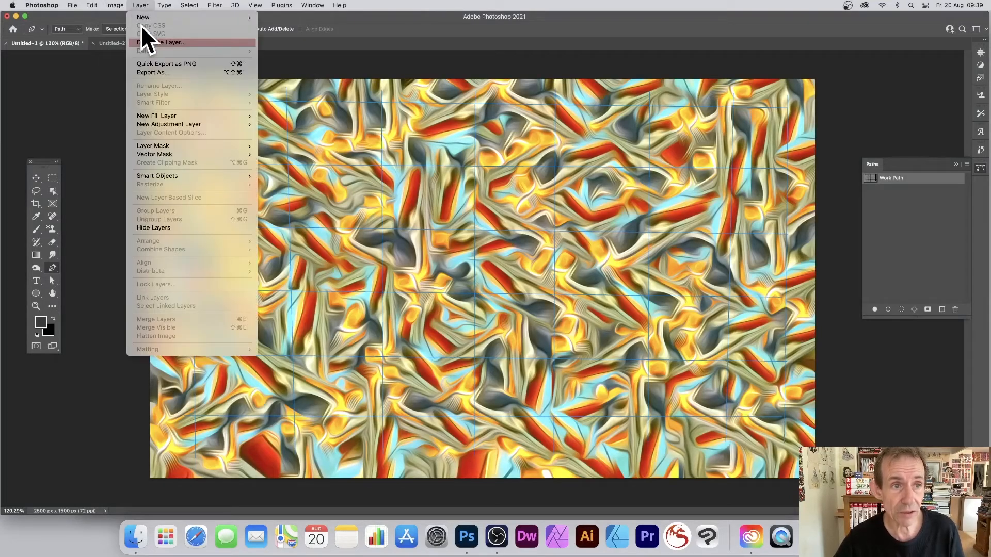
mouse_move(115, 5)
mouse_move(140, 30)
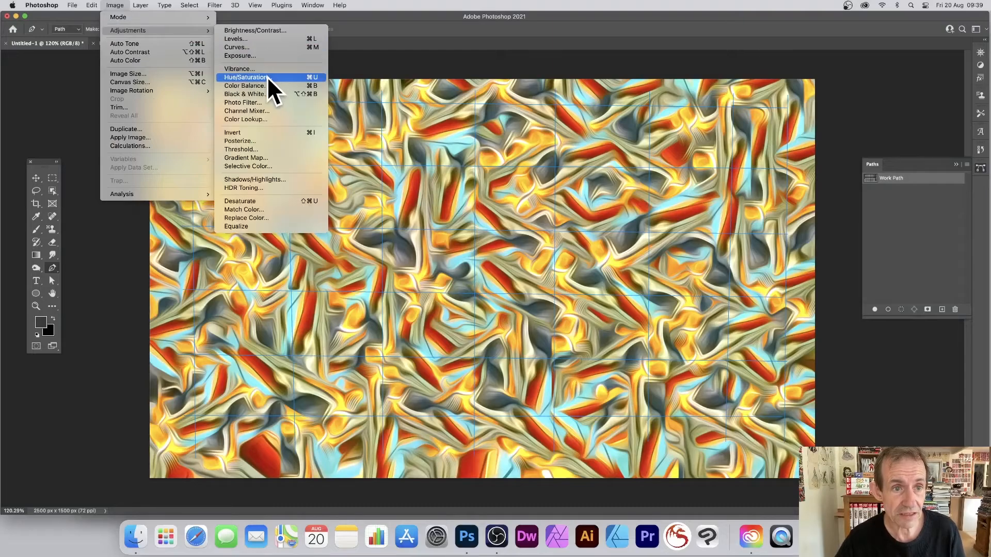
left_click(255, 149)
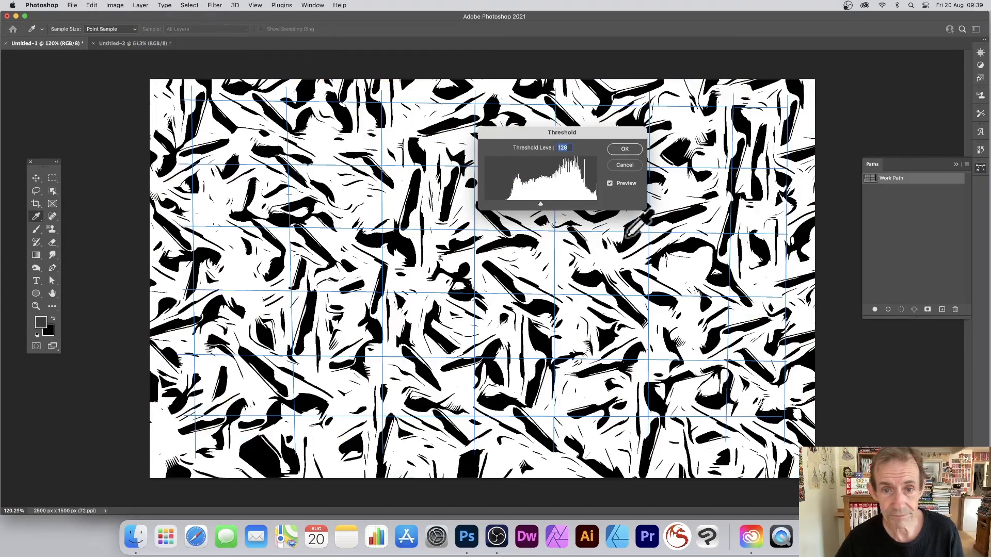
left_click_drag(537, 203, 566, 203)
left_click(625, 150)
key("p")
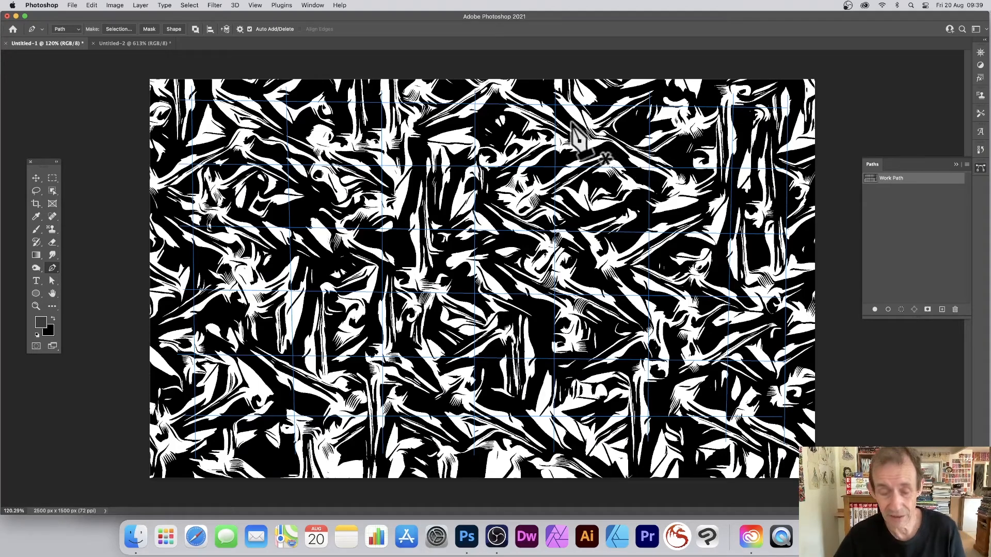
Step: Fill along the grid with a thin strip pattern using Random Fill Division, setting division 8, color randomness 0.3 and a higher brightness randomness
left_click(90, 5)
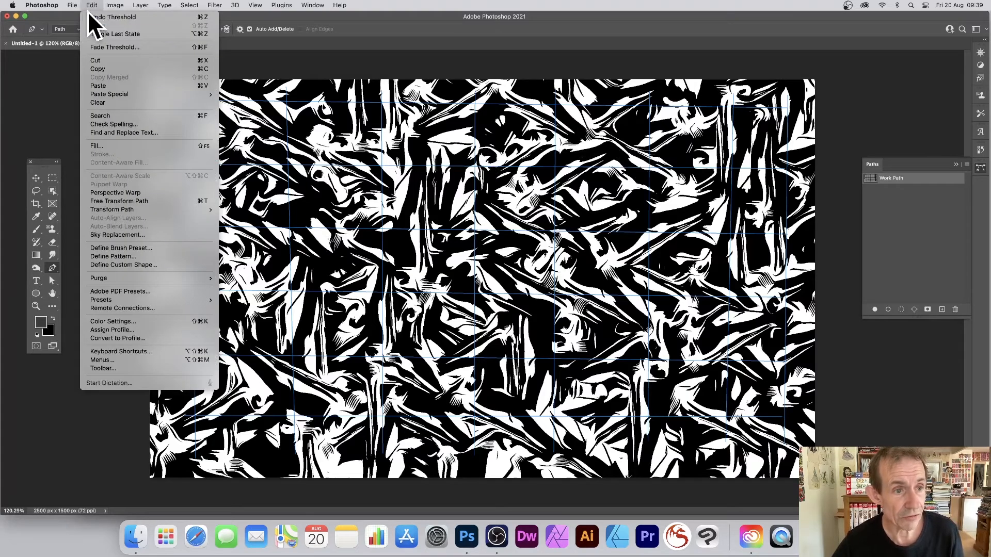
left_click(108, 146)
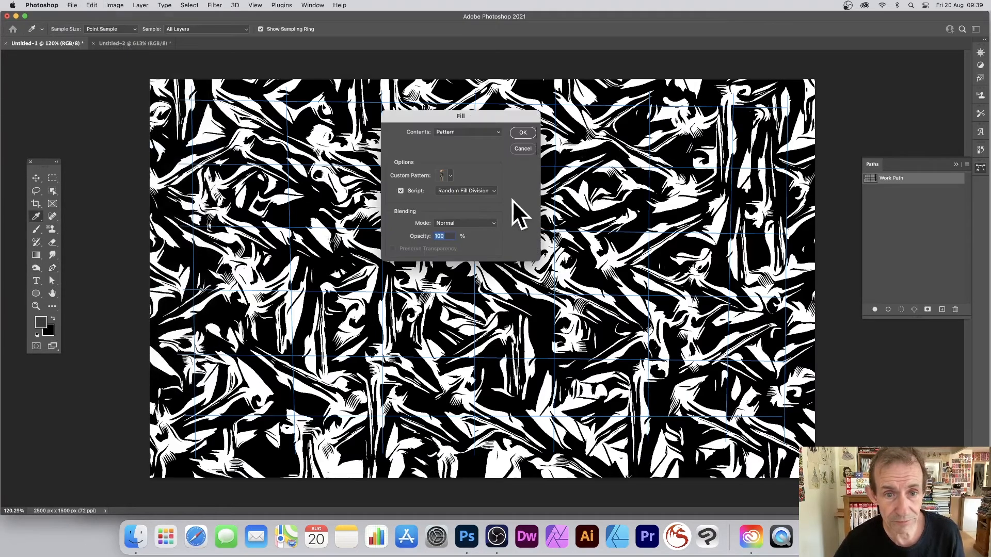
left_click(450, 176)
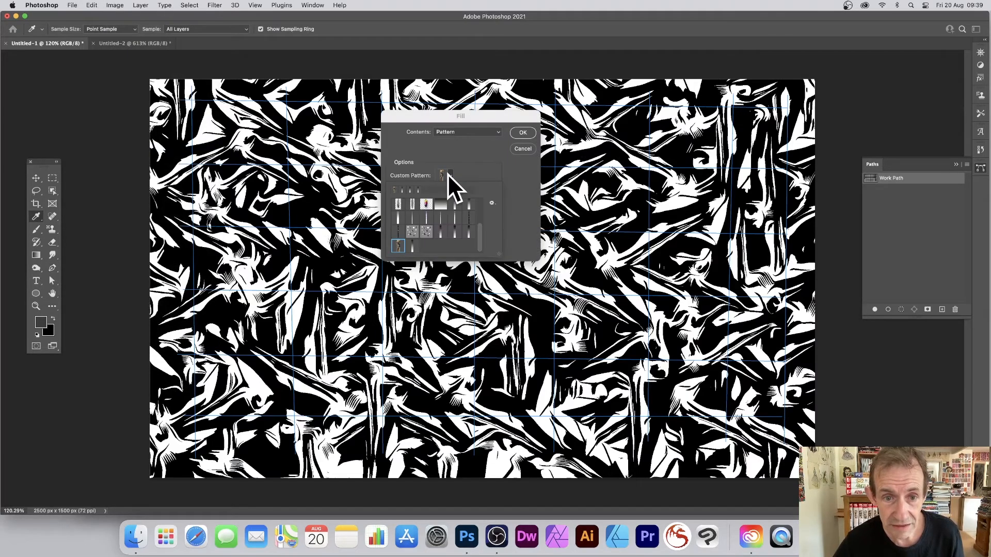
left_click(427, 218)
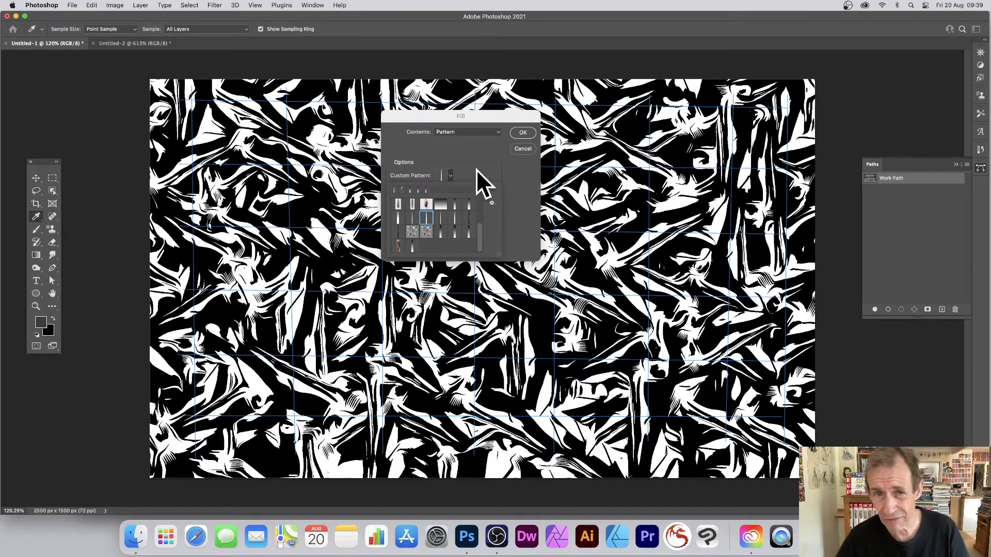
left_click(523, 132)
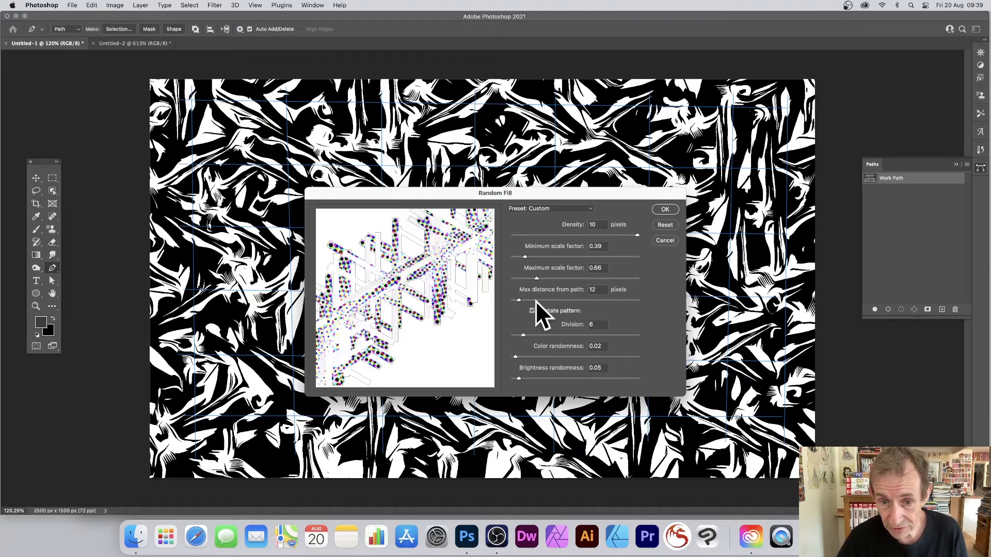
double_click(591, 323)
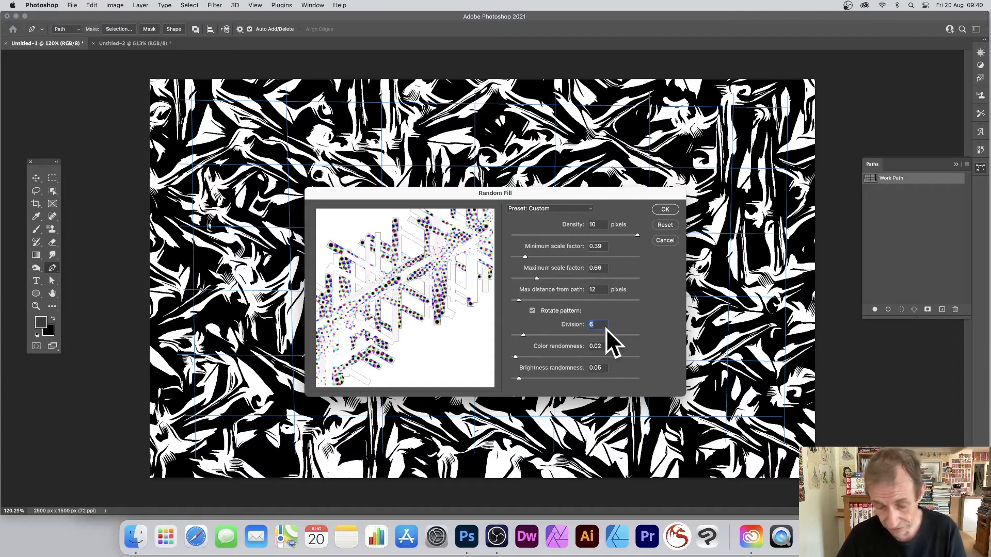
type("8")
left_click(659, 334)
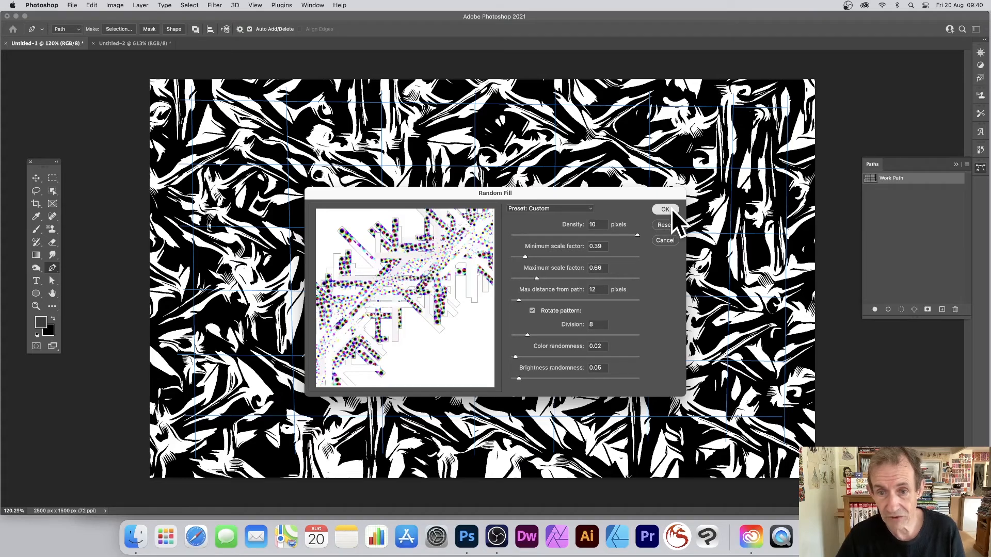
left_click_drag(514, 357, 558, 357)
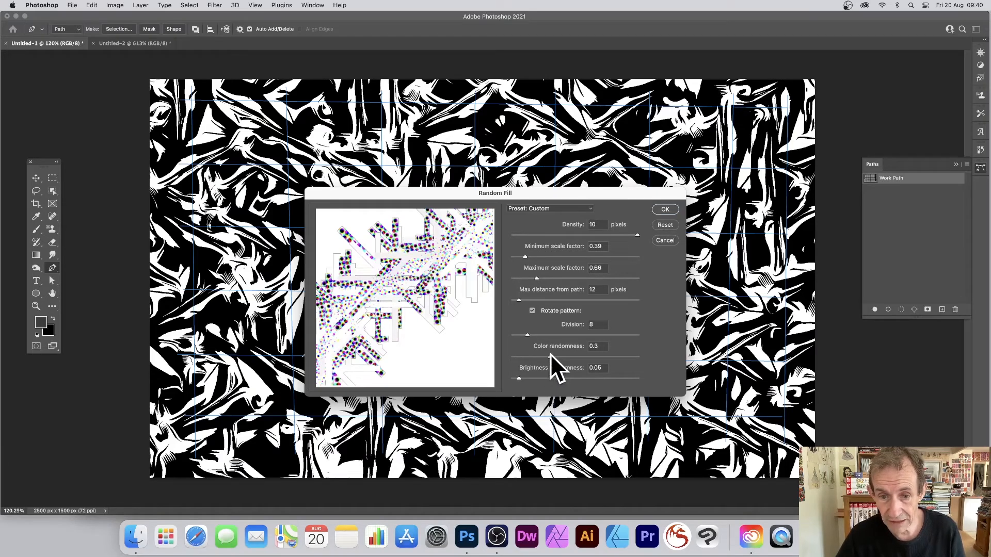
left_click(608, 379)
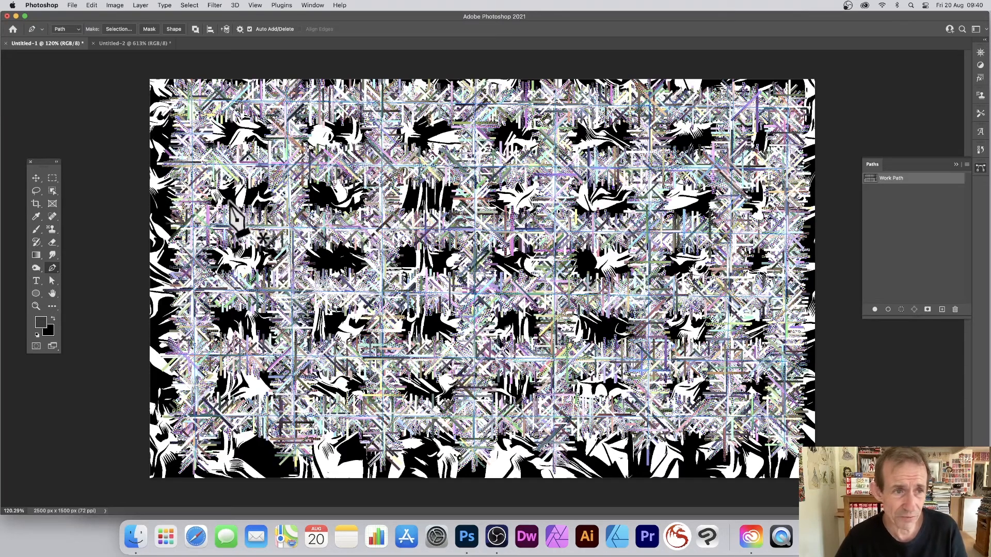
Step: Undo the edits back to the multicolored oil-painted strip artwork
key("super+z")
key("super+z")
key("super+z")
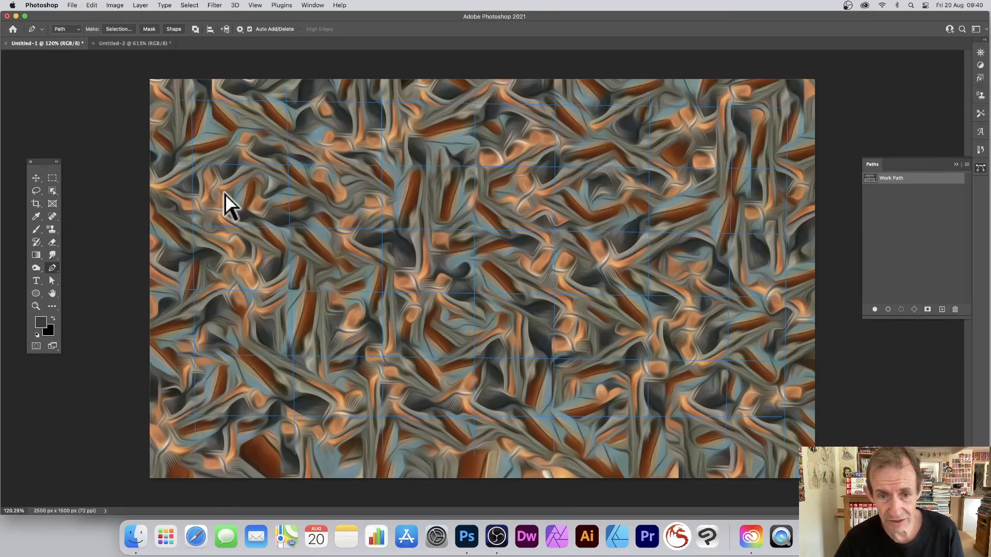
key("super+z")
key("super+z")
key("super+z")
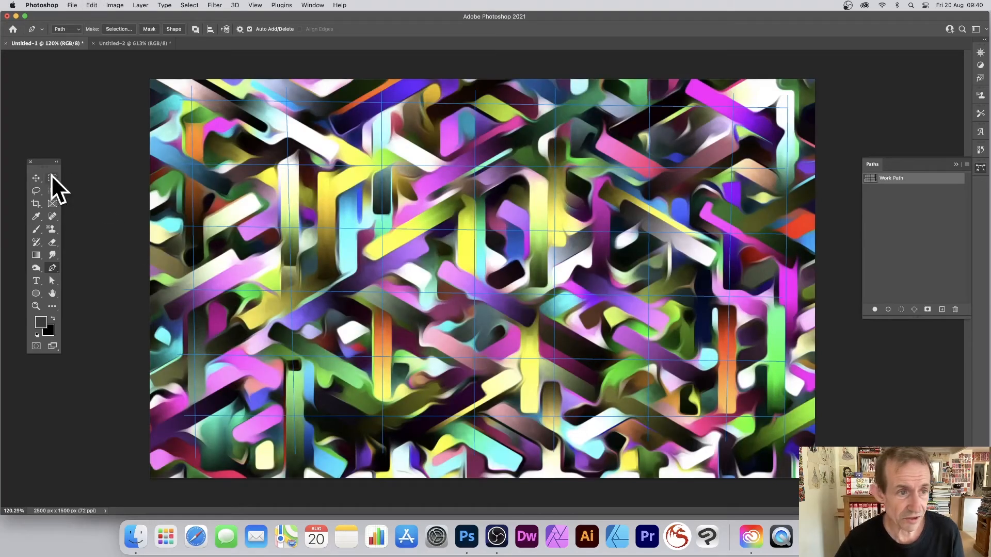
Step: Warp the grid of paths with the Flag preset at a 50% bend
left_click(35, 178)
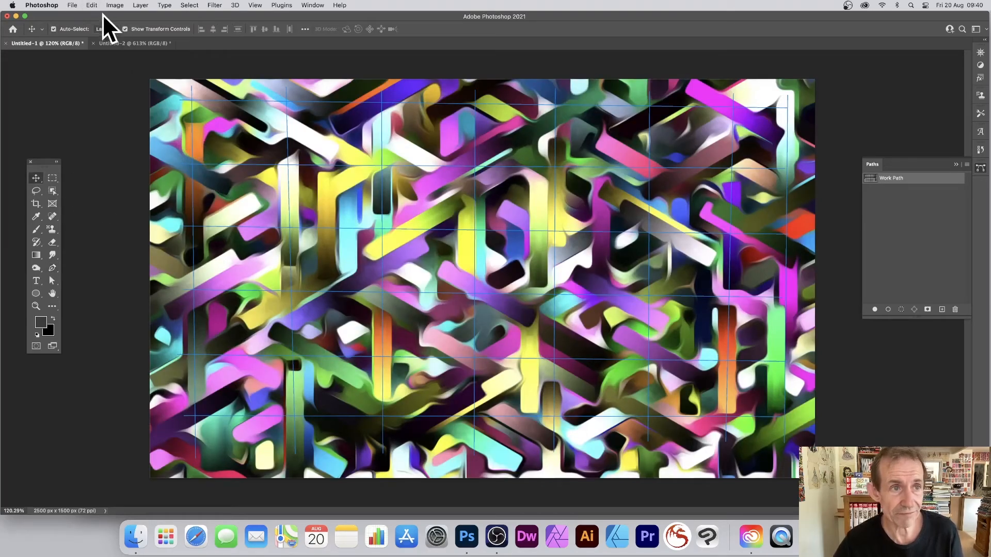
left_click(90, 6)
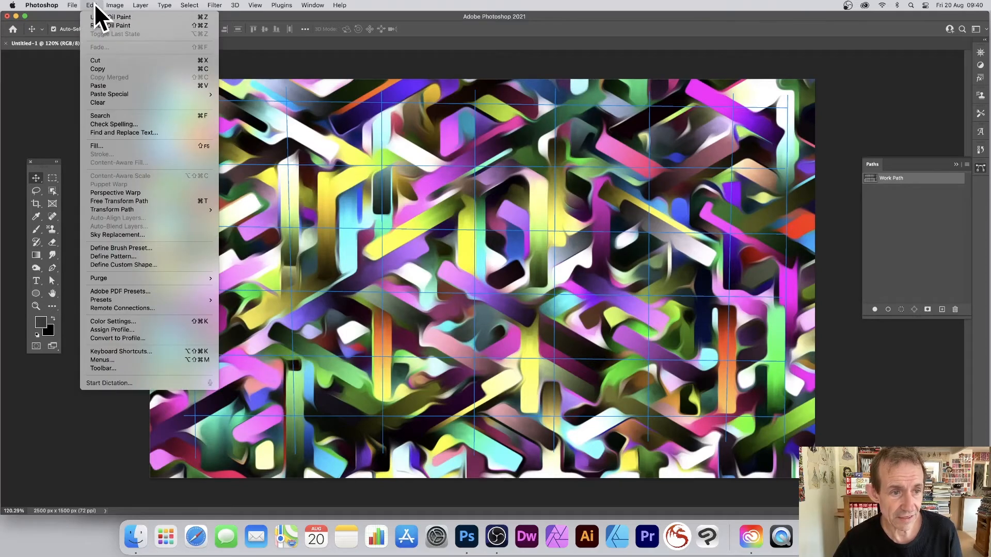
mouse_move(128, 208)
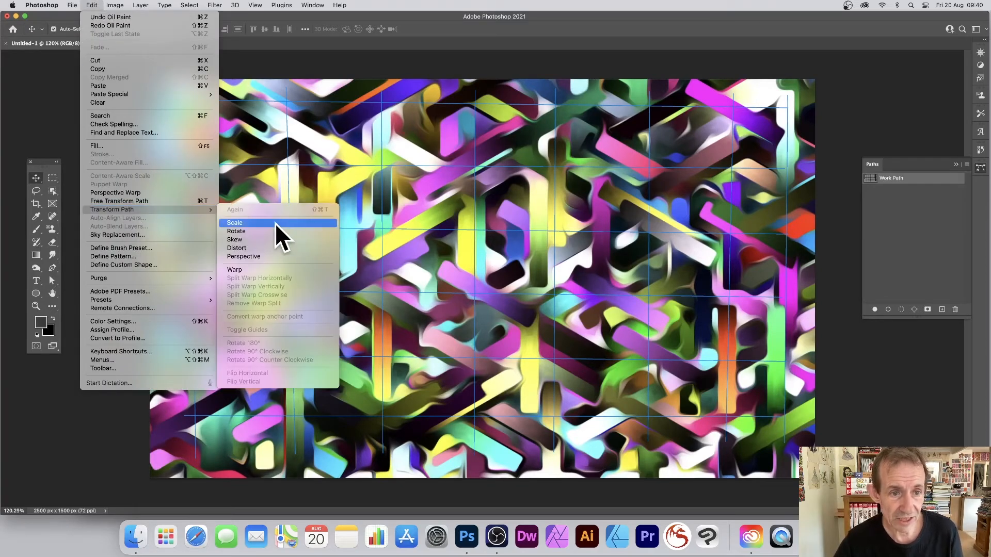
left_click(261, 269)
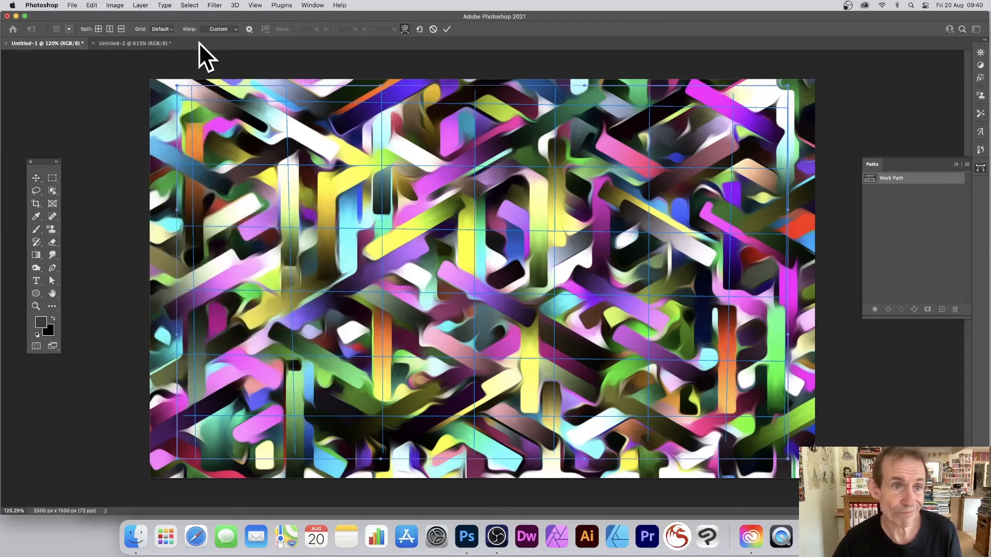
left_click(215, 29)
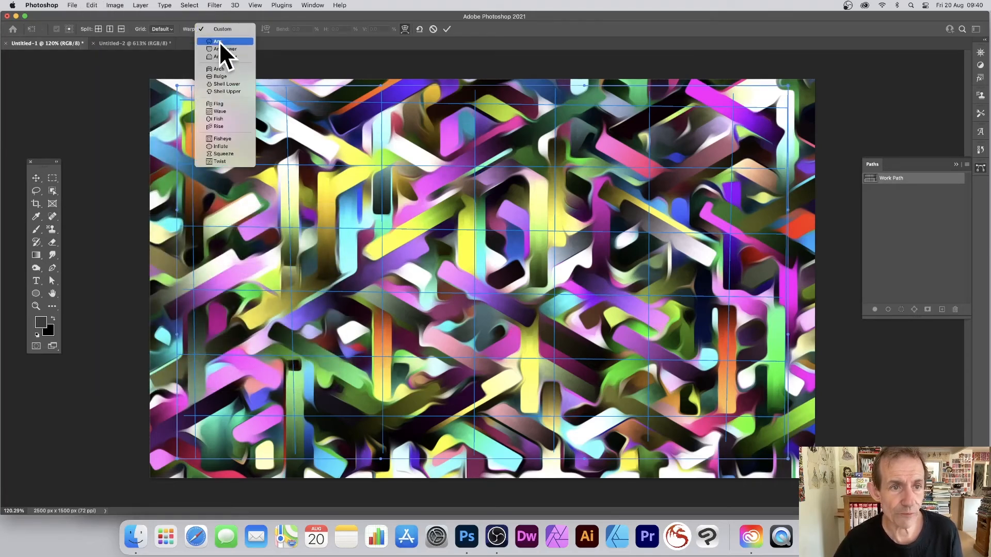
left_click(224, 103)
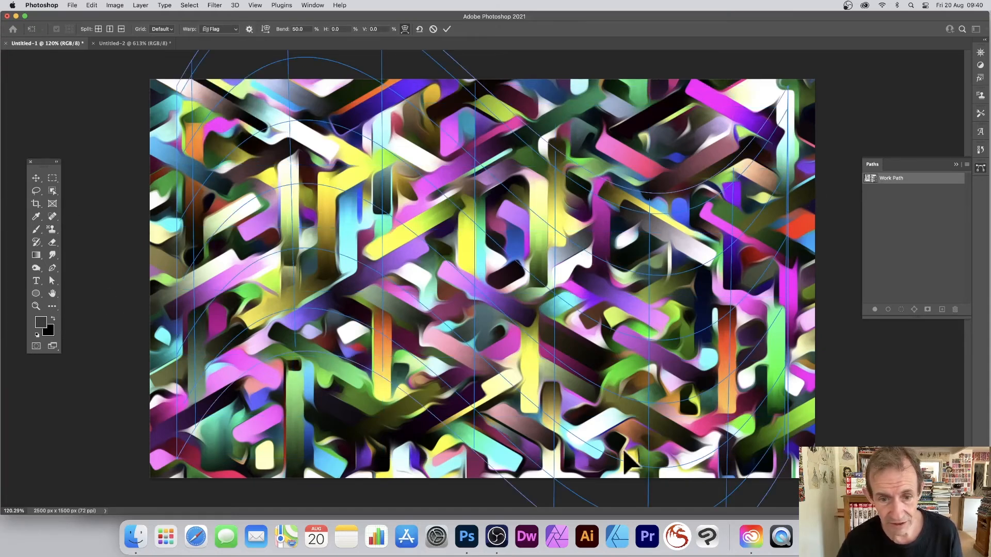
left_click(445, 28)
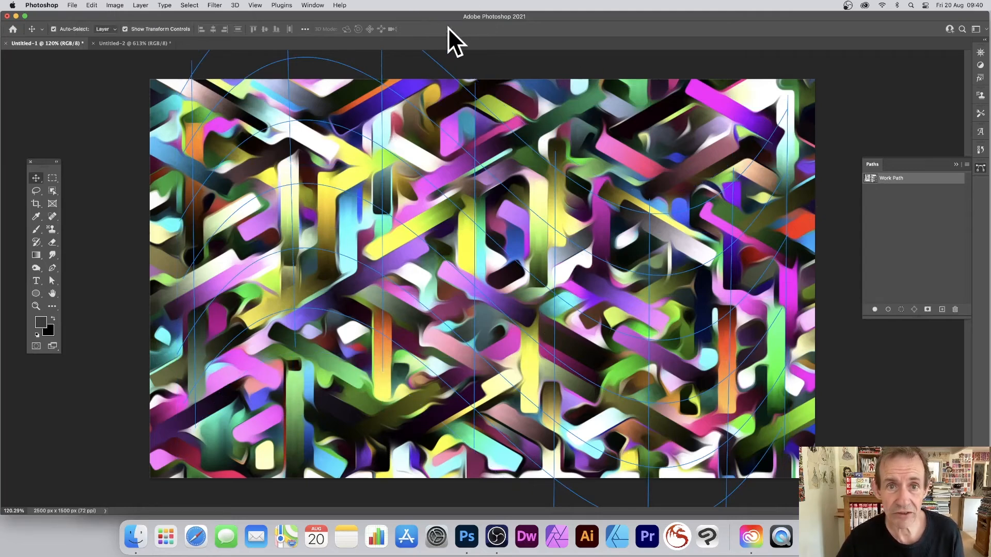
Step: Fill the whole canvas with white beneath the warped paths
left_click(92, 4)
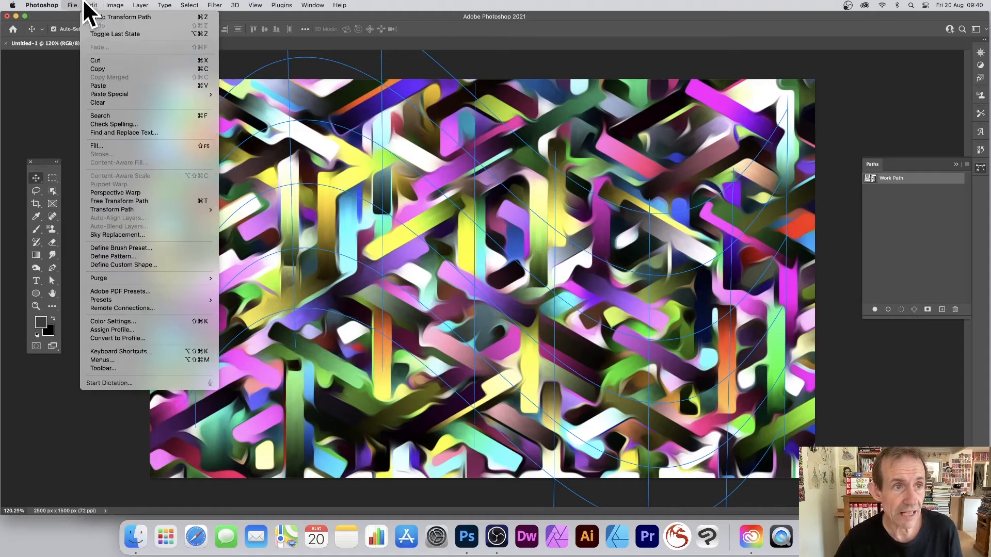
left_click(107, 145)
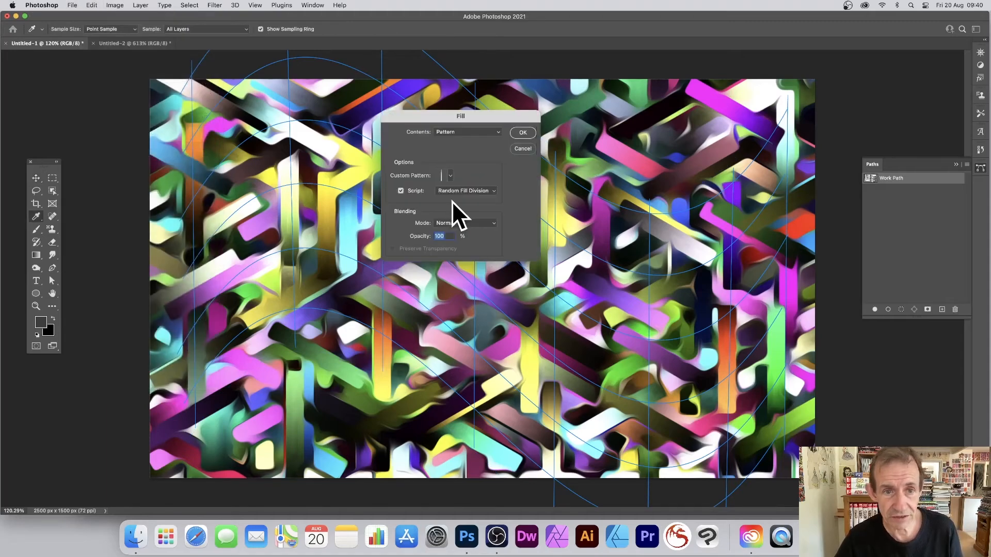
left_click(469, 132)
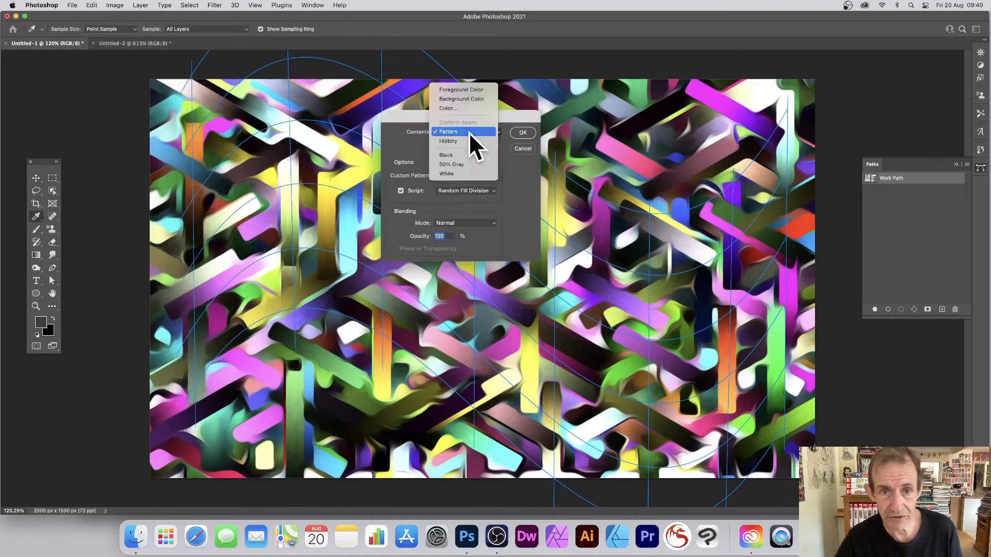
left_click(496, 171)
left_click(522, 133)
Step: Try a scripted Random Fill Division fill with the black-to-white gradient pattern along the warped paths, and undo the fill
left_click(97, 5)
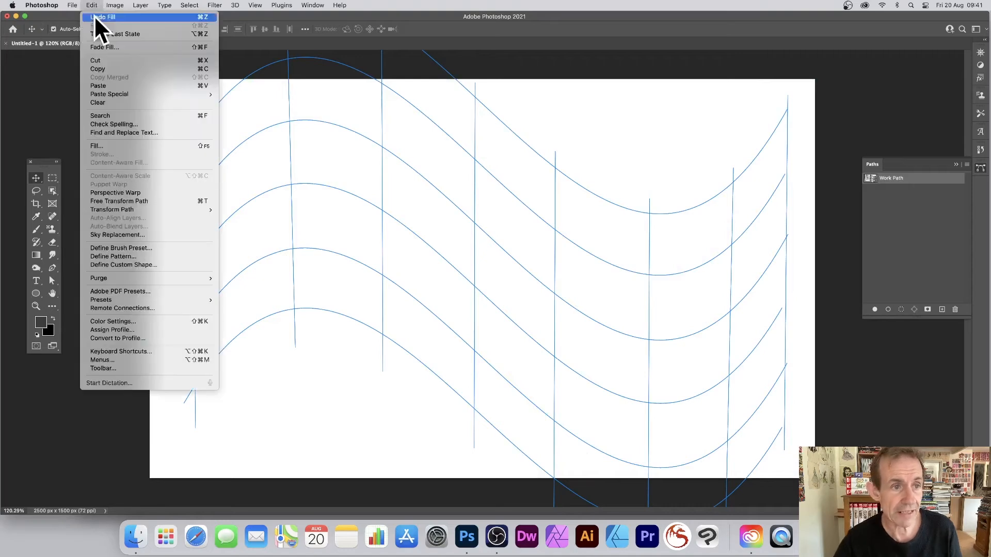
left_click(101, 147)
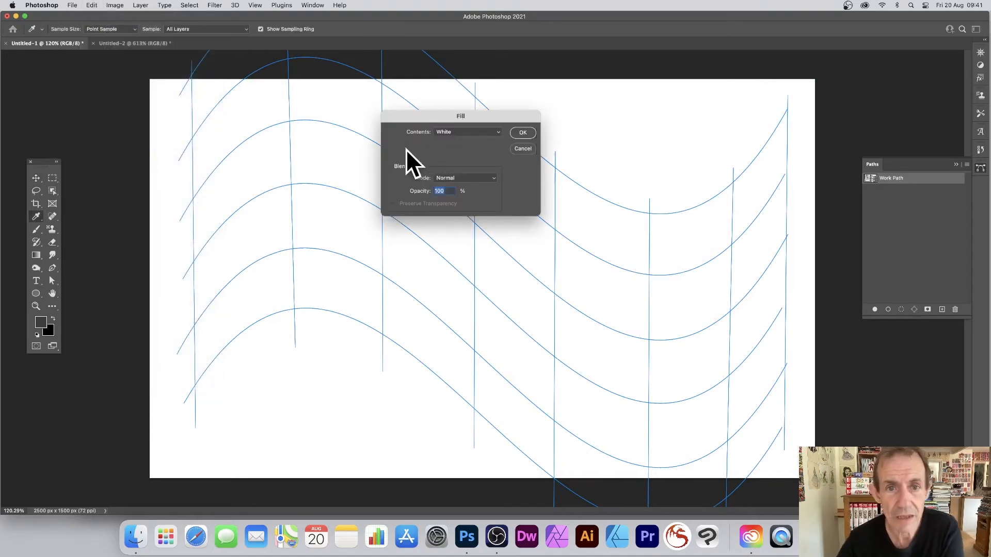
left_click(448, 131)
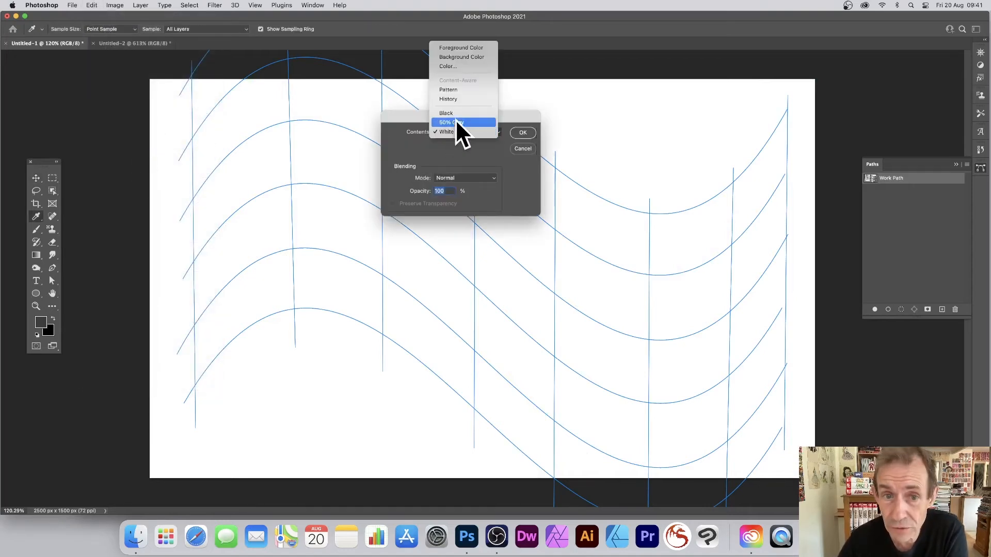
left_click(454, 89)
left_click(449, 175)
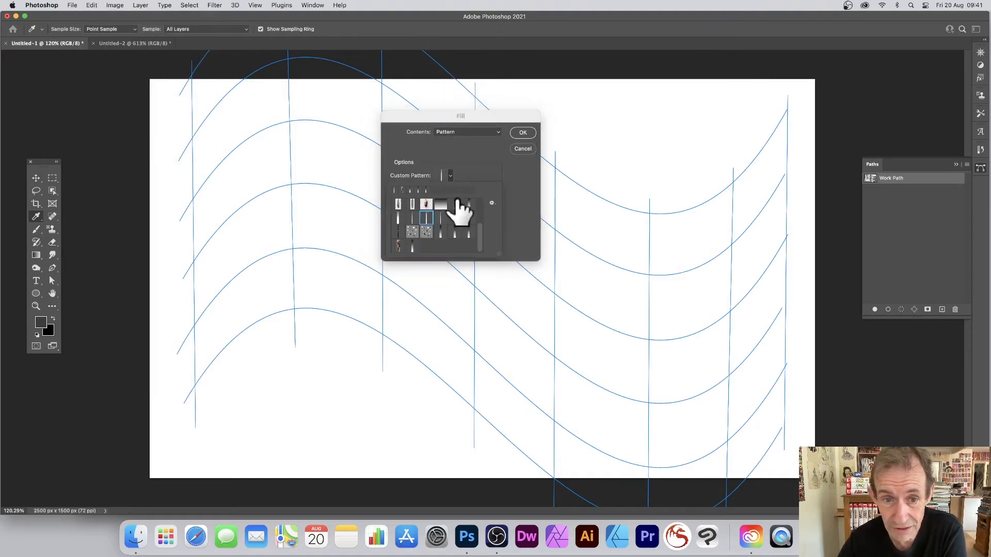
left_click(413, 246)
left_click(485, 146)
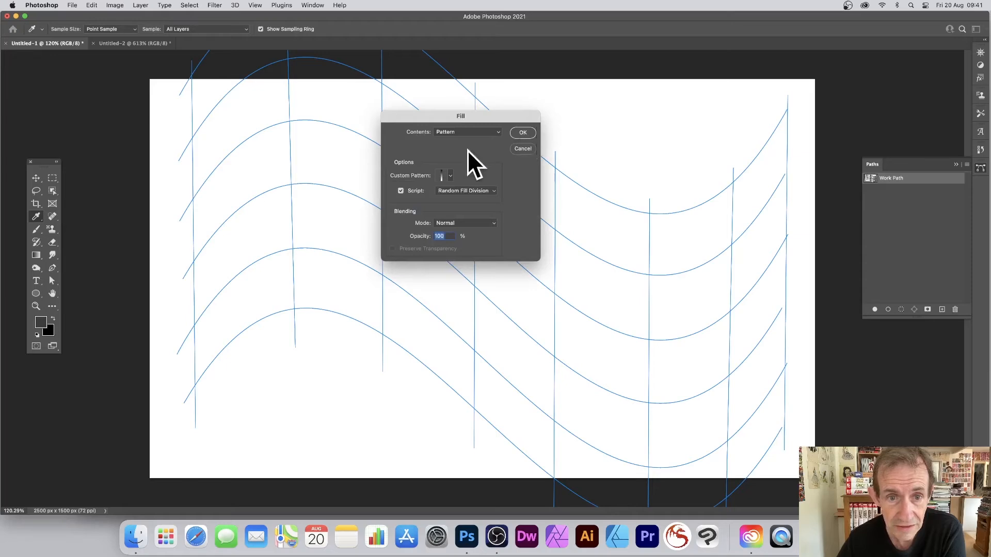
left_click(522, 132)
key("v")
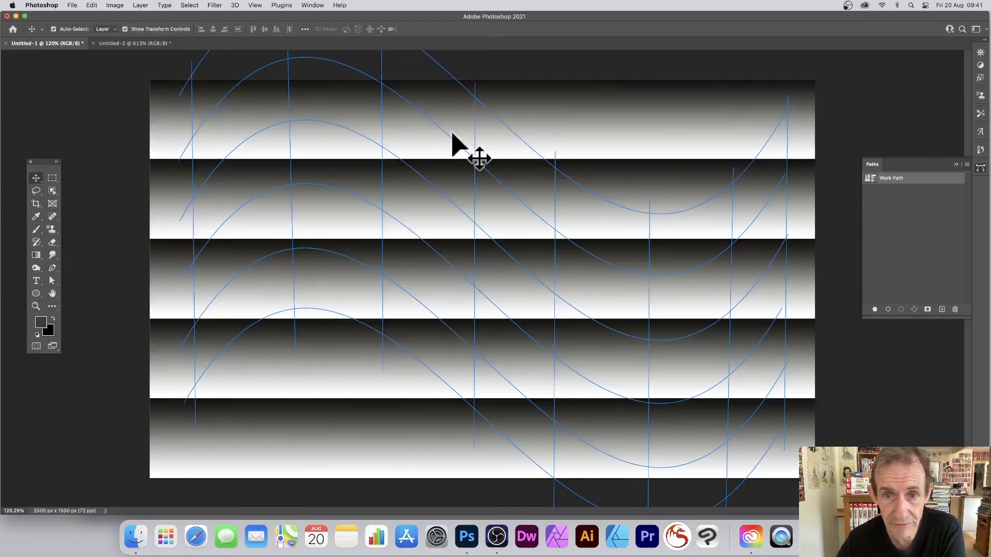
key("super+z")
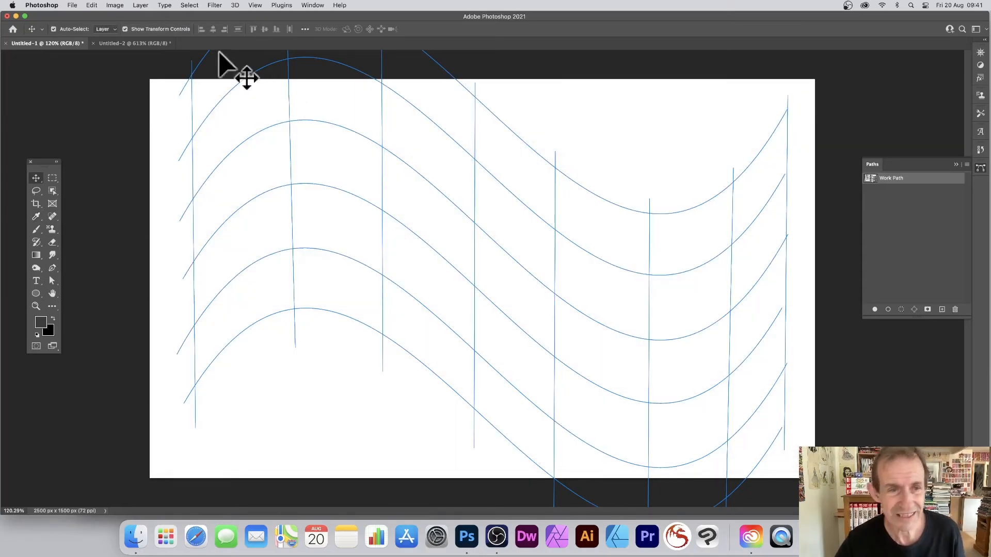
Step: Set up a pattern fill using the black-to-white gradient pattern, scripted as Random Fill Division along the warped paths
left_click(91, 5)
left_click(103, 144)
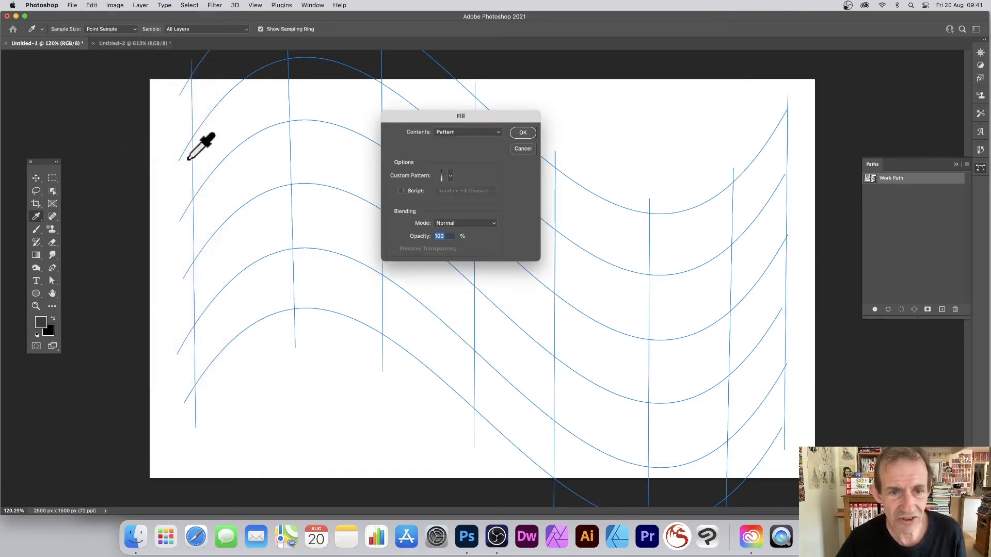
left_click(401, 190)
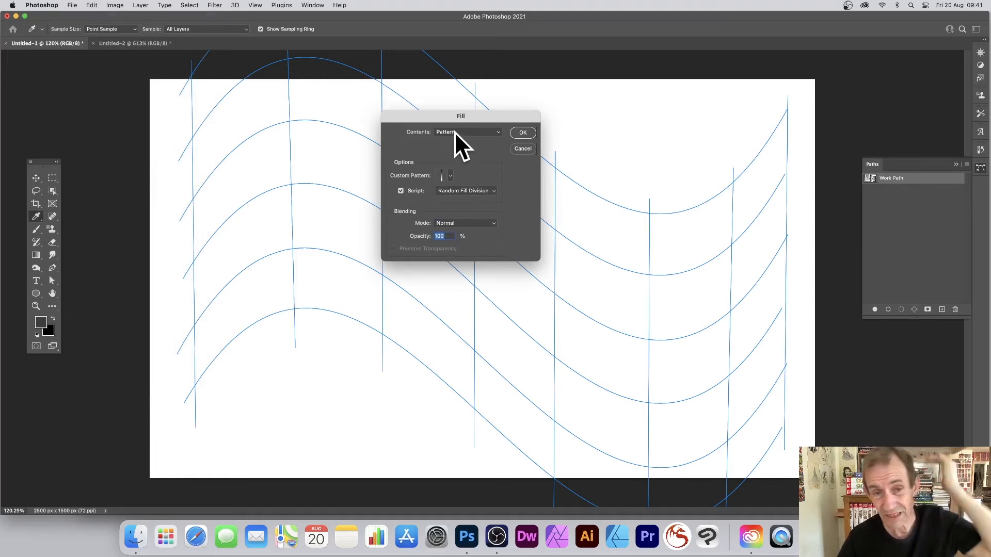
left_click(448, 178)
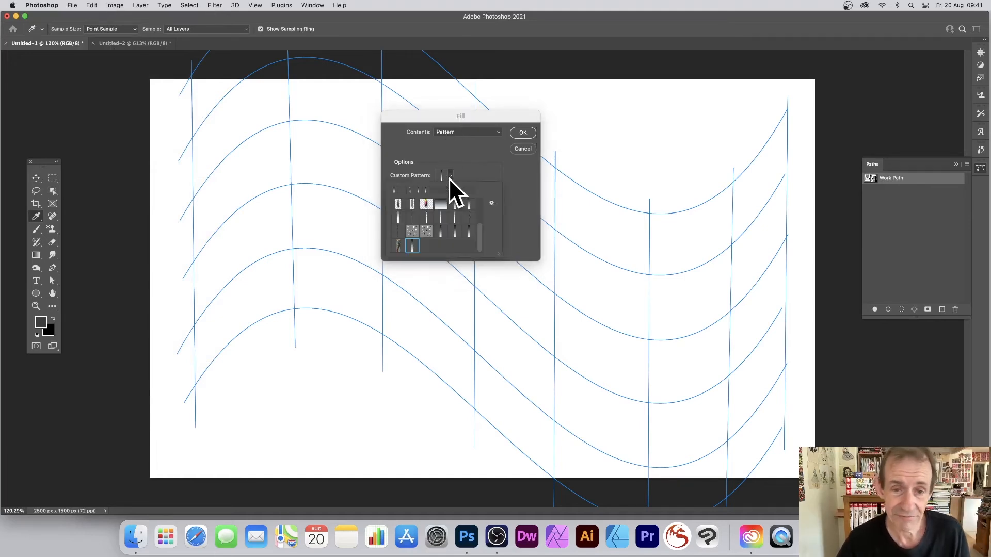
left_click(477, 167)
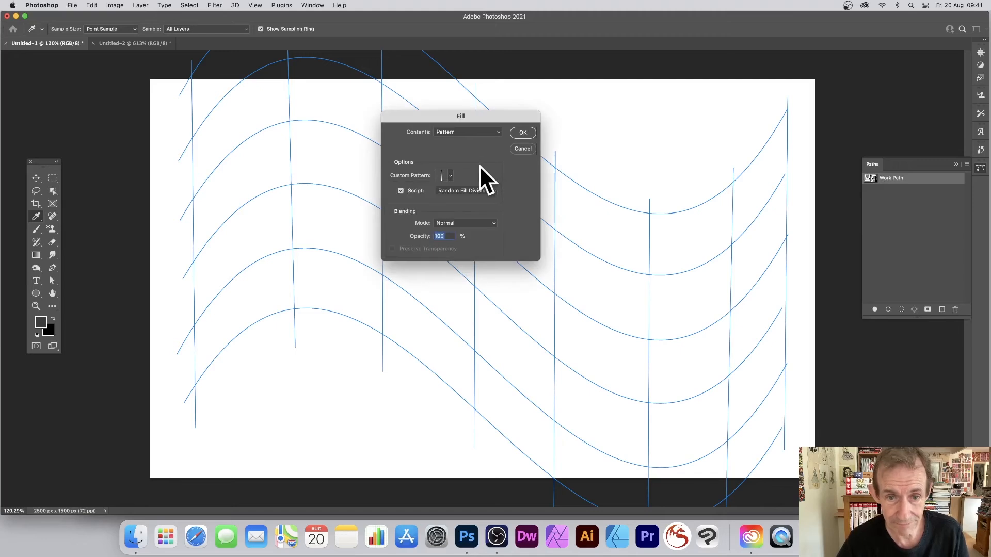
left_click(518, 132)
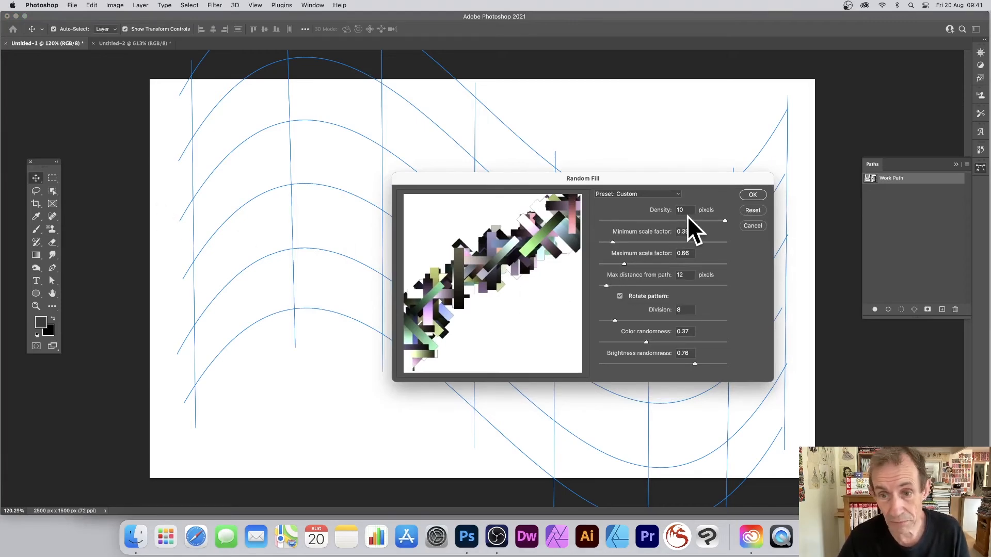
Step: Set the random fill's minimum scale factor to 0.53, maximum scale factor to 0.96 and maximum distance from path to 4 pixels
left_click(626, 241)
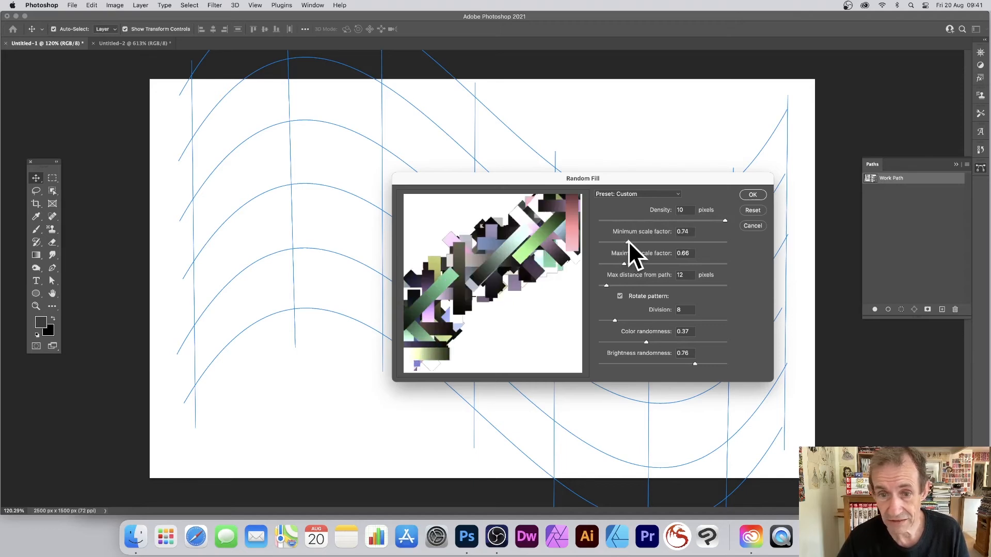
left_click_drag(628, 241, 617, 242)
left_click(636, 264)
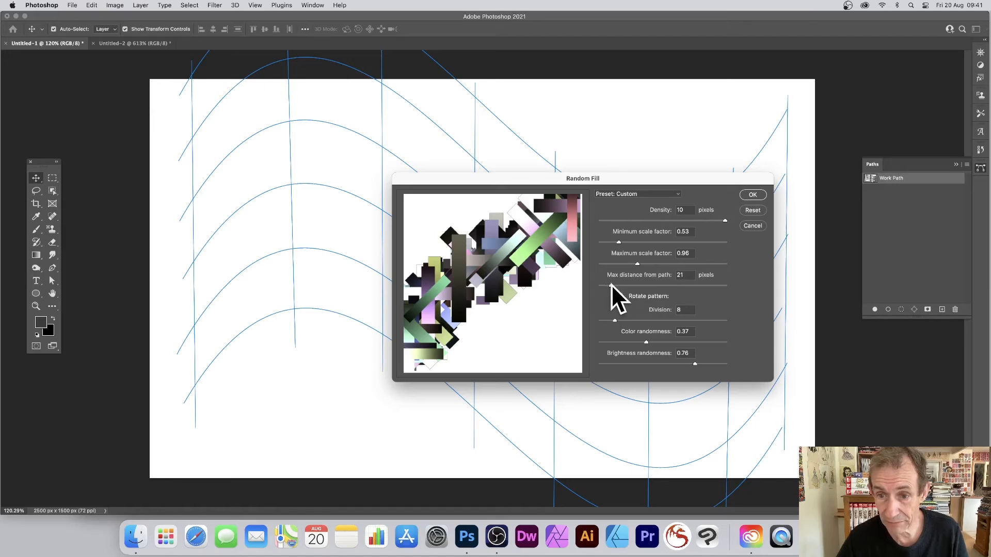
left_click_drag(611, 284, 602, 285)
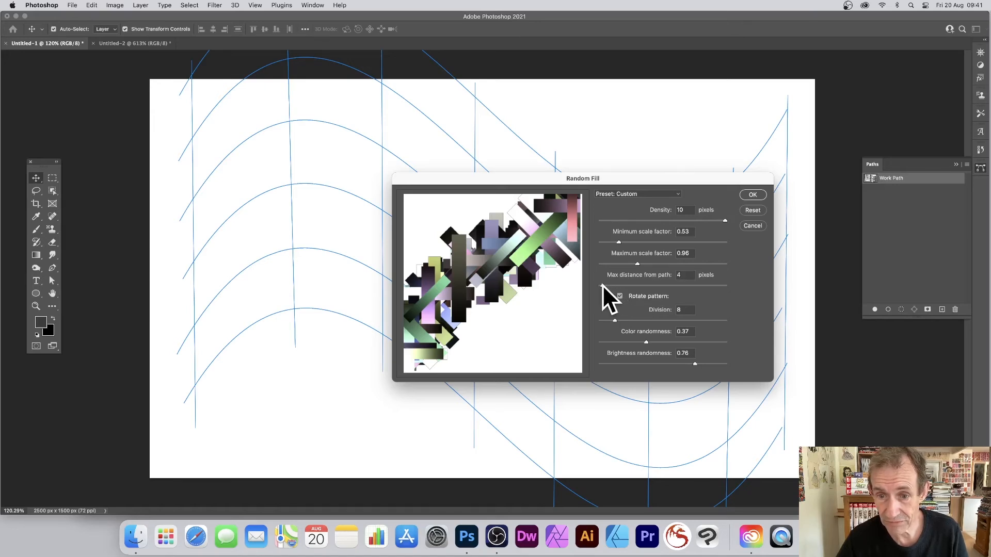
Step: Set division to 6, color randomness to 0.76 and brightness randomness to 0.83, and apply the random fill along the paths
left_click(610, 320)
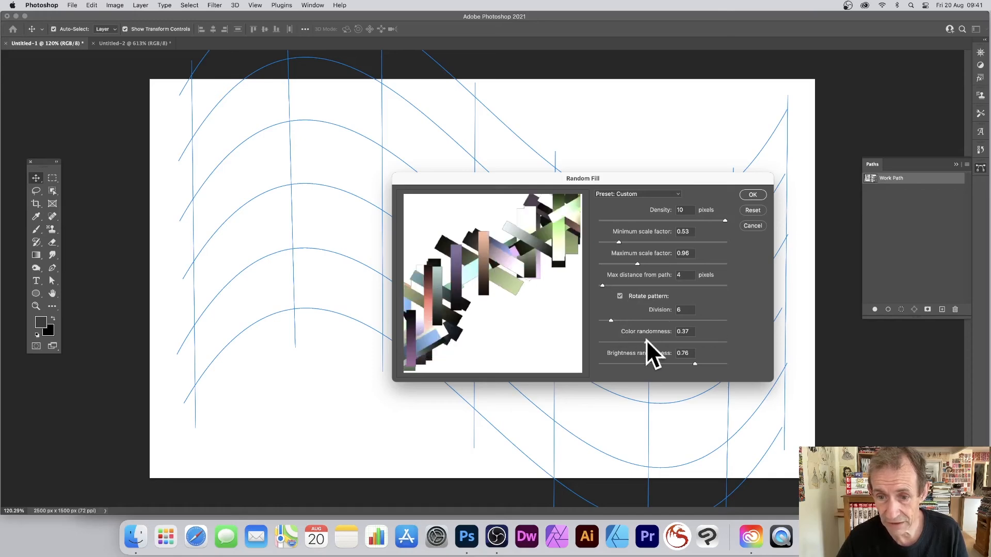
left_click_drag(694, 363, 704, 364)
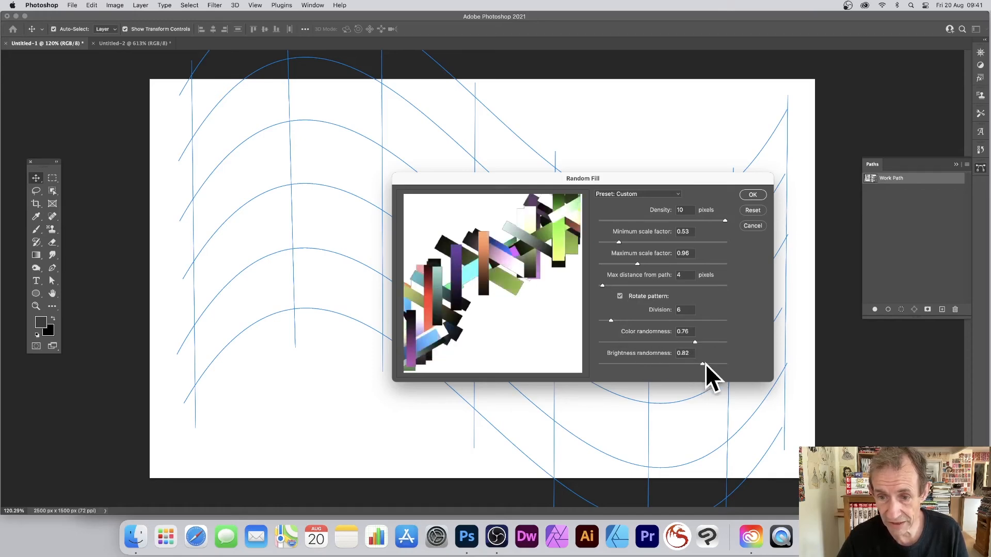
left_click(751, 194)
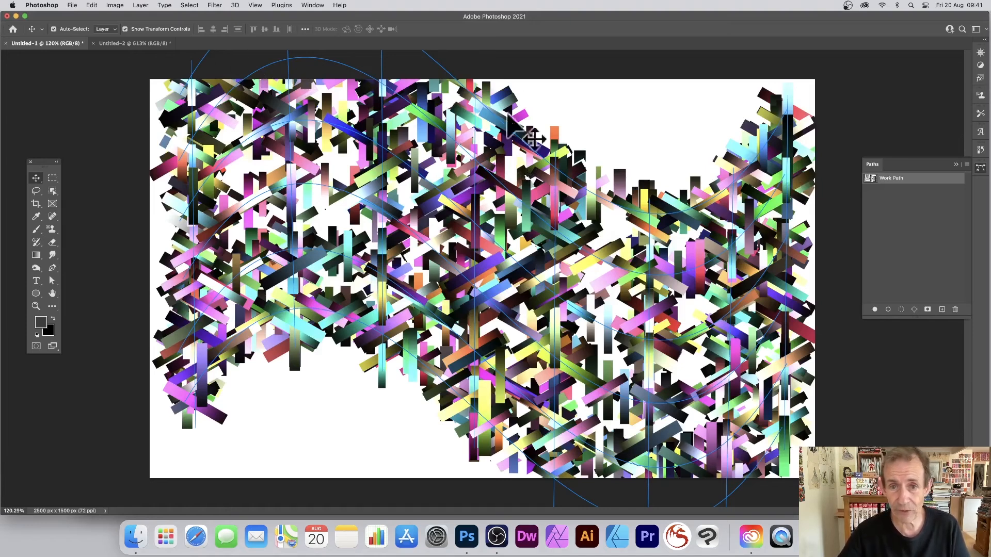
Step: Apply a second Random Fill Division pattern fill over the artwork with the same pattern and settings
left_click(93, 5)
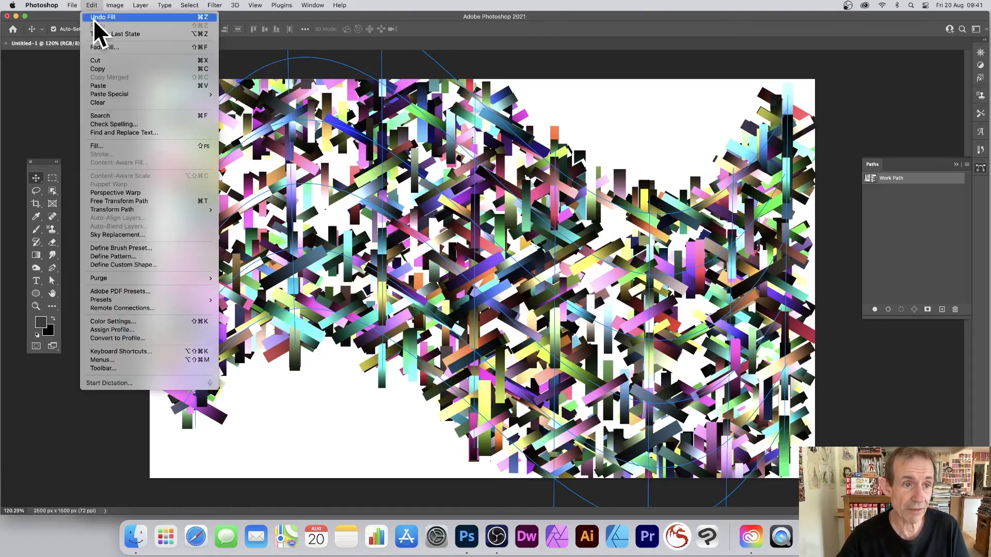
left_click(107, 146)
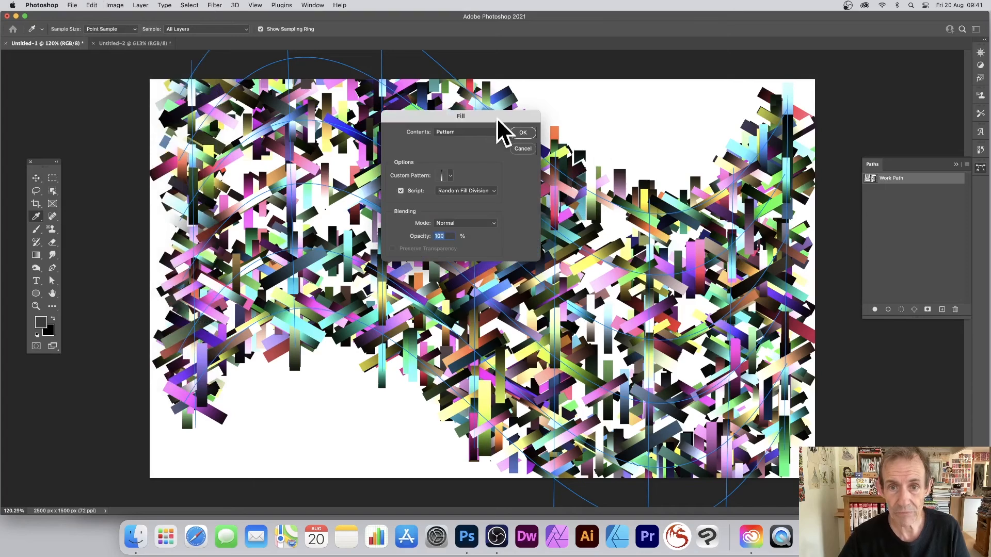
left_click(522, 132)
left_click(667, 206)
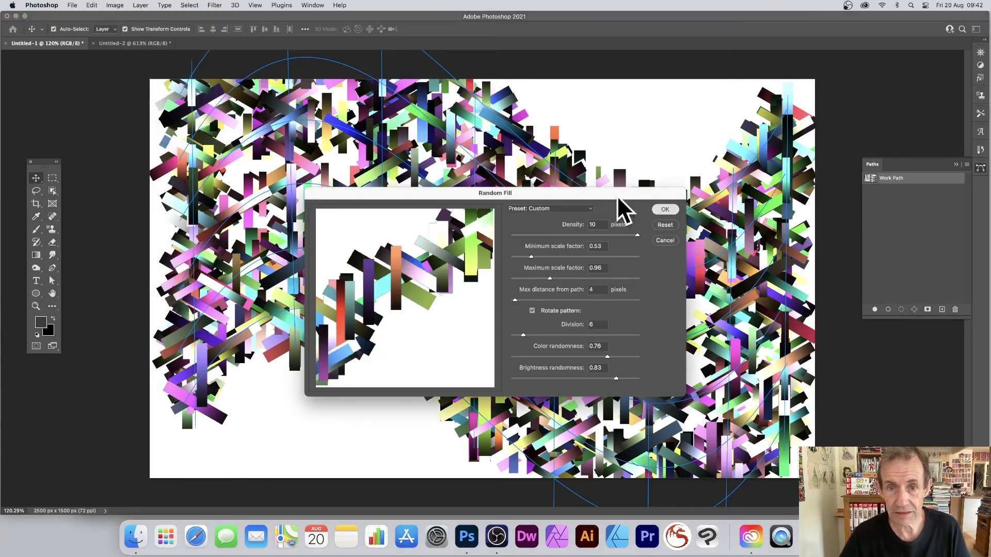
Step: Apply the Oil Paint filter twice to the filled artwork with its last settings
left_click(216, 6)
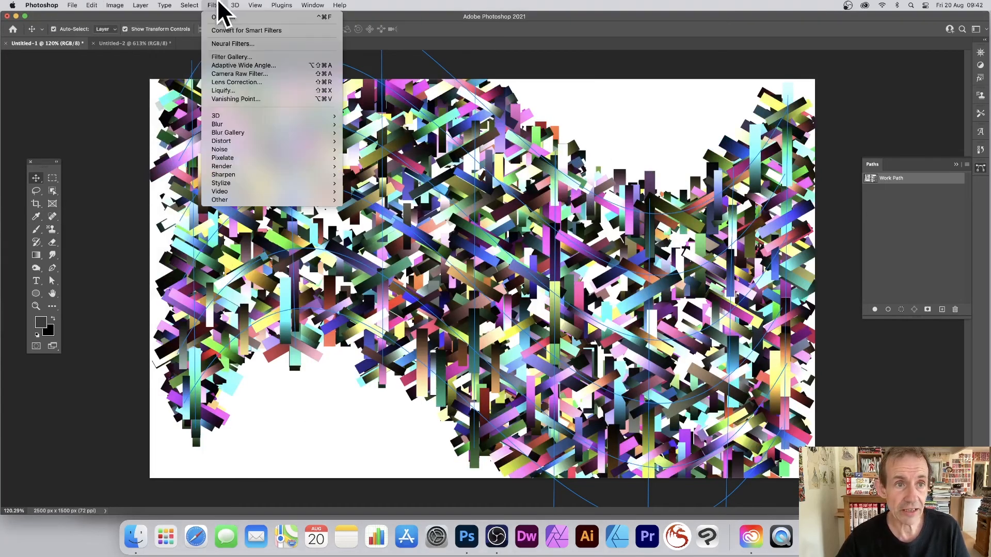
left_click(216, 17)
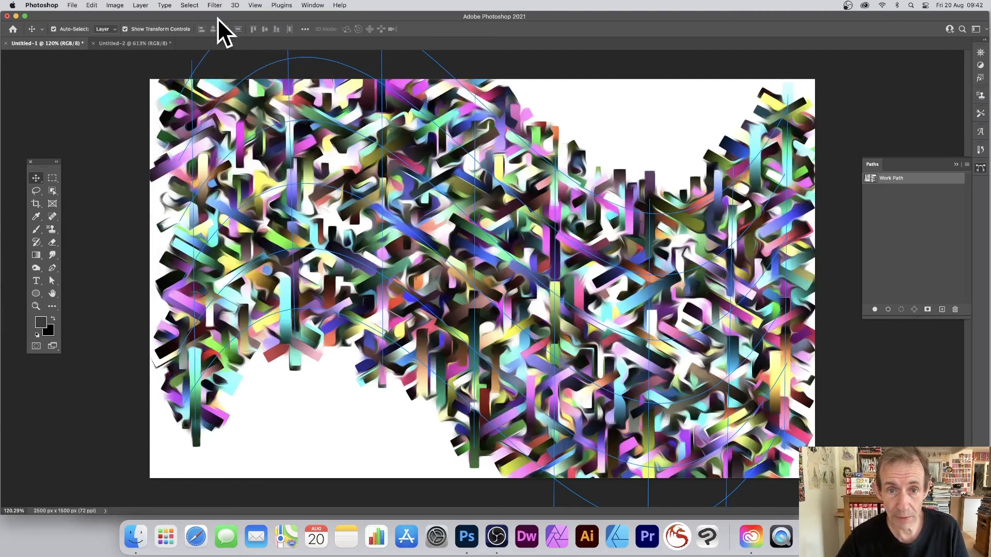
left_click(205, 4)
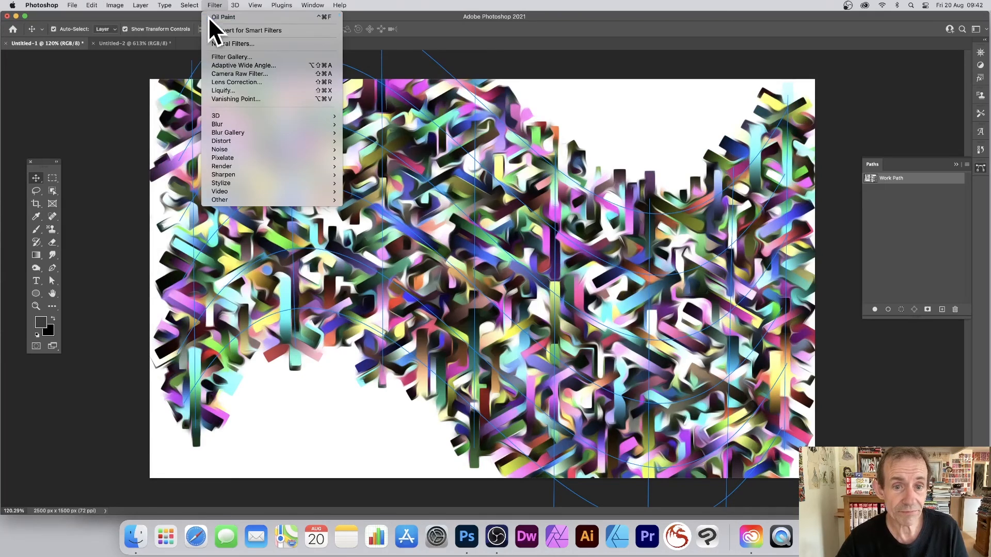
left_click(209, 17)
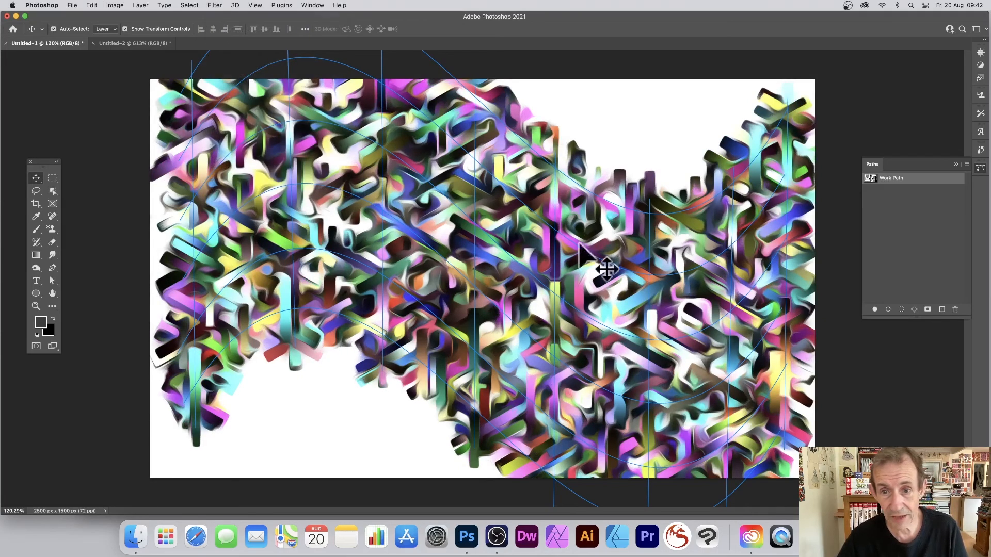